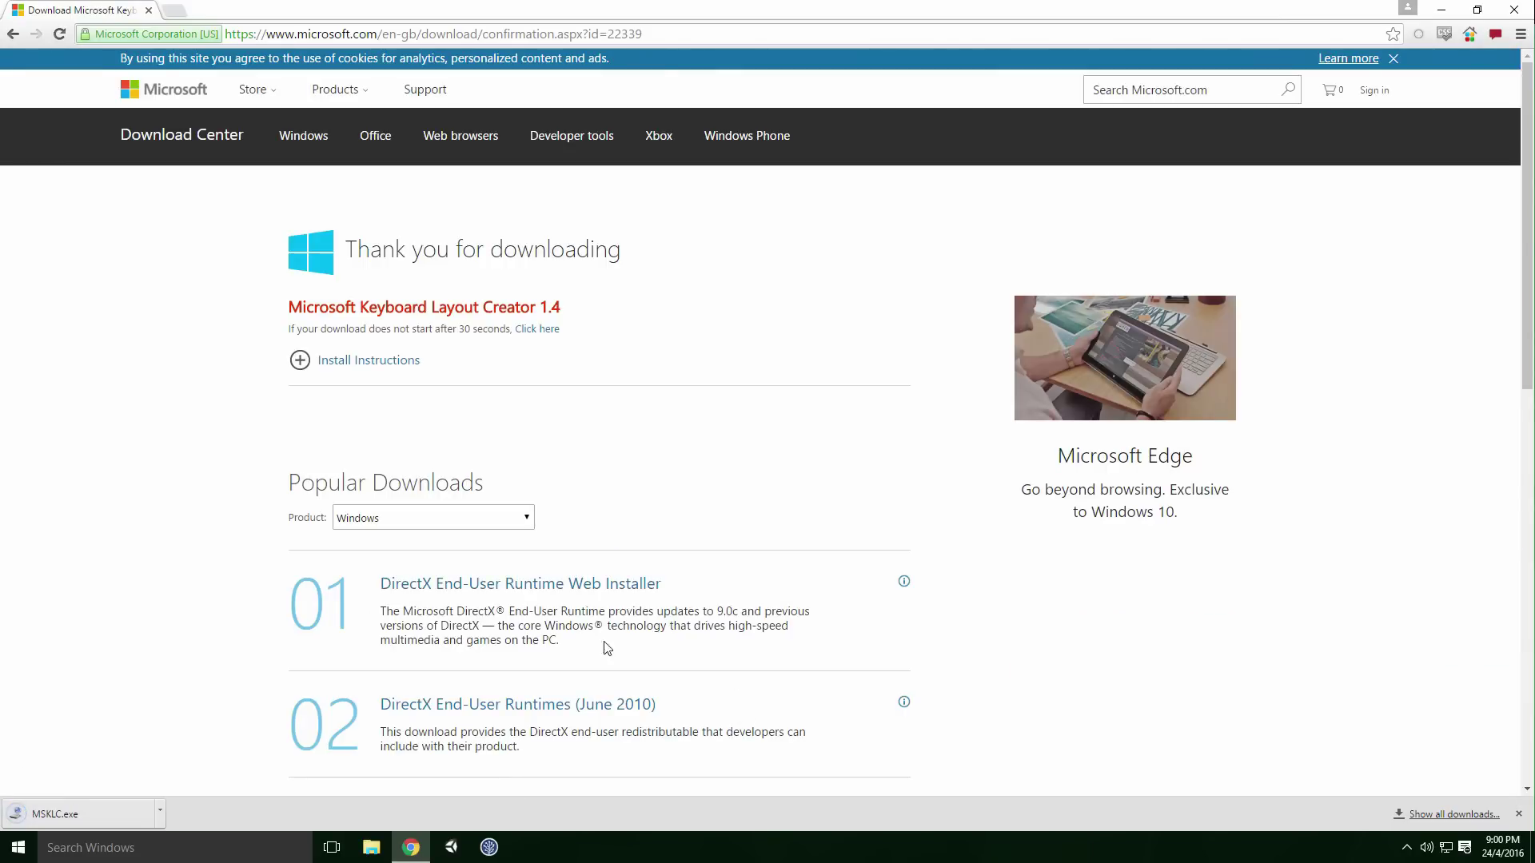
Step: Run MSKLC.exe, accept the licence agreement and install Keyboard Layout Creator 1.4
{"action": "left_click", "coordinate": [128, 807]}
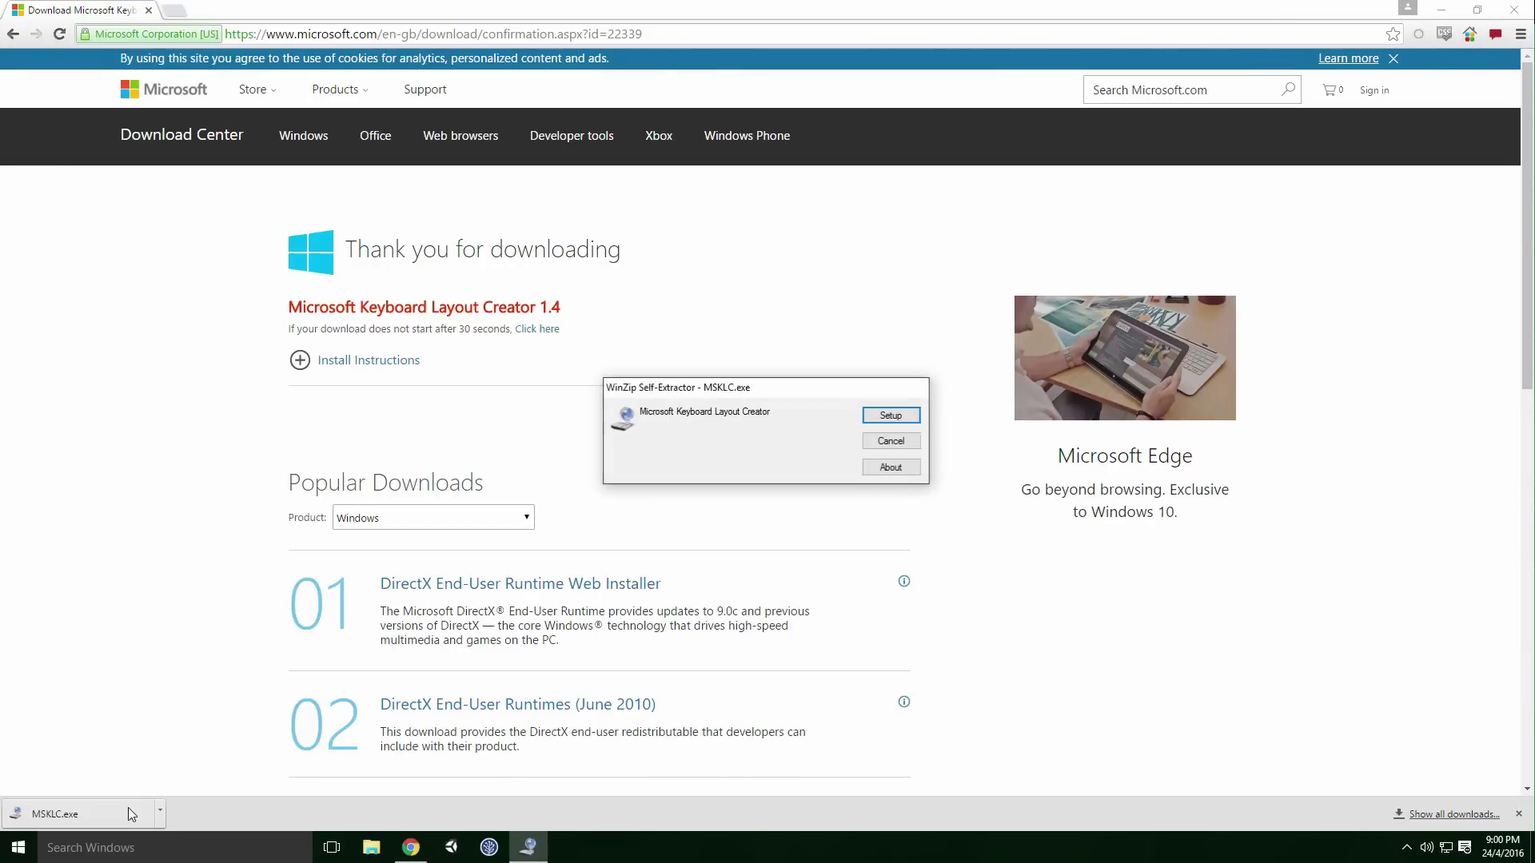
{"action": "left_click", "coordinate": [881, 416]}
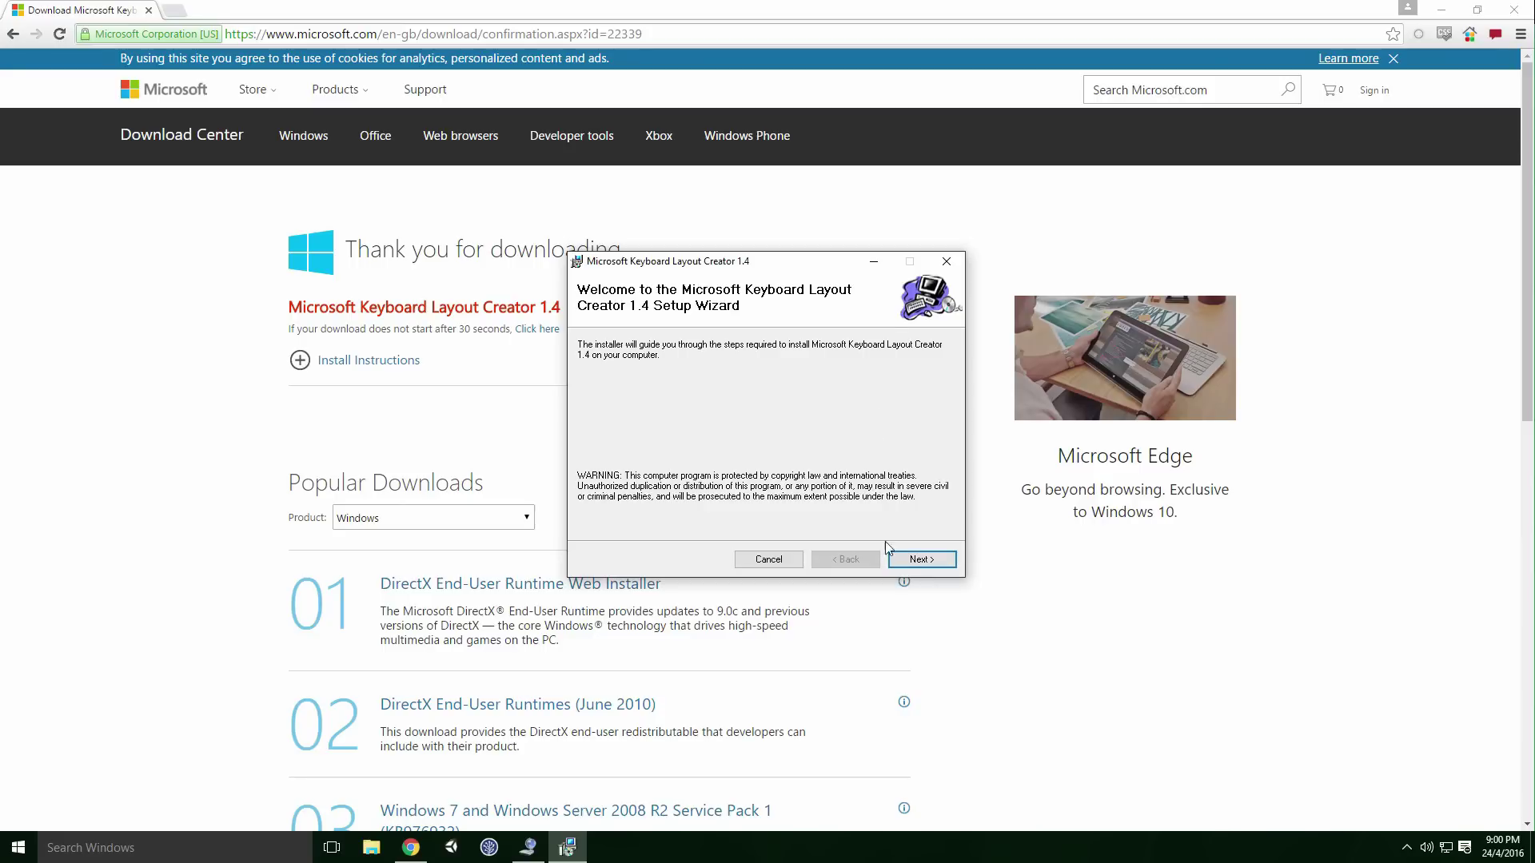
{"action": "left_click", "coordinate": [908, 557]}
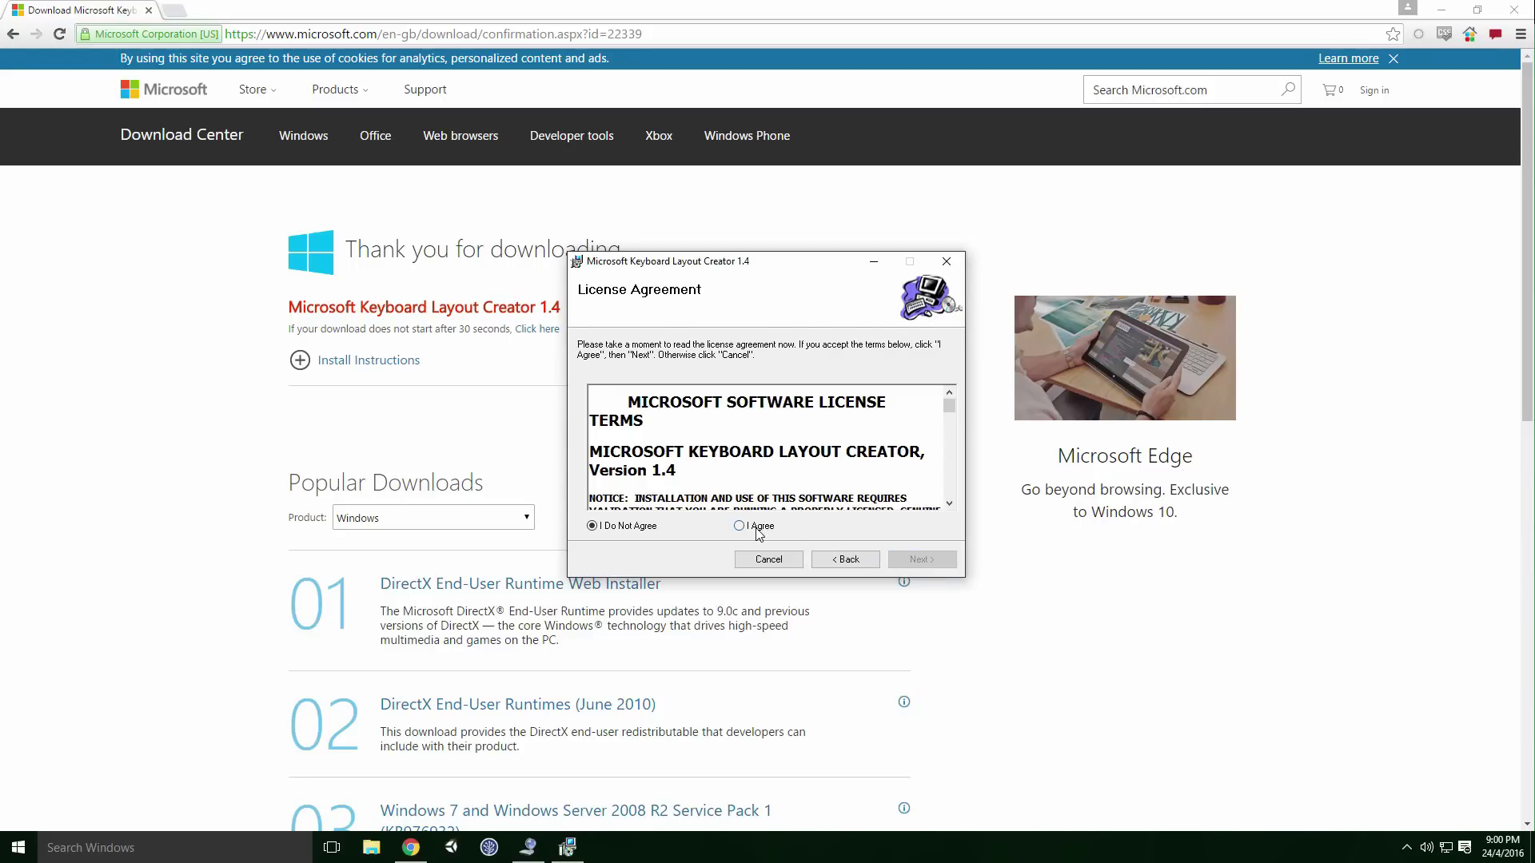
{"action": "left_click", "coordinate": [757, 528]}
{"action": "left_click", "coordinate": [917, 561]}
{"action": "left_click", "coordinate": [918, 562]}
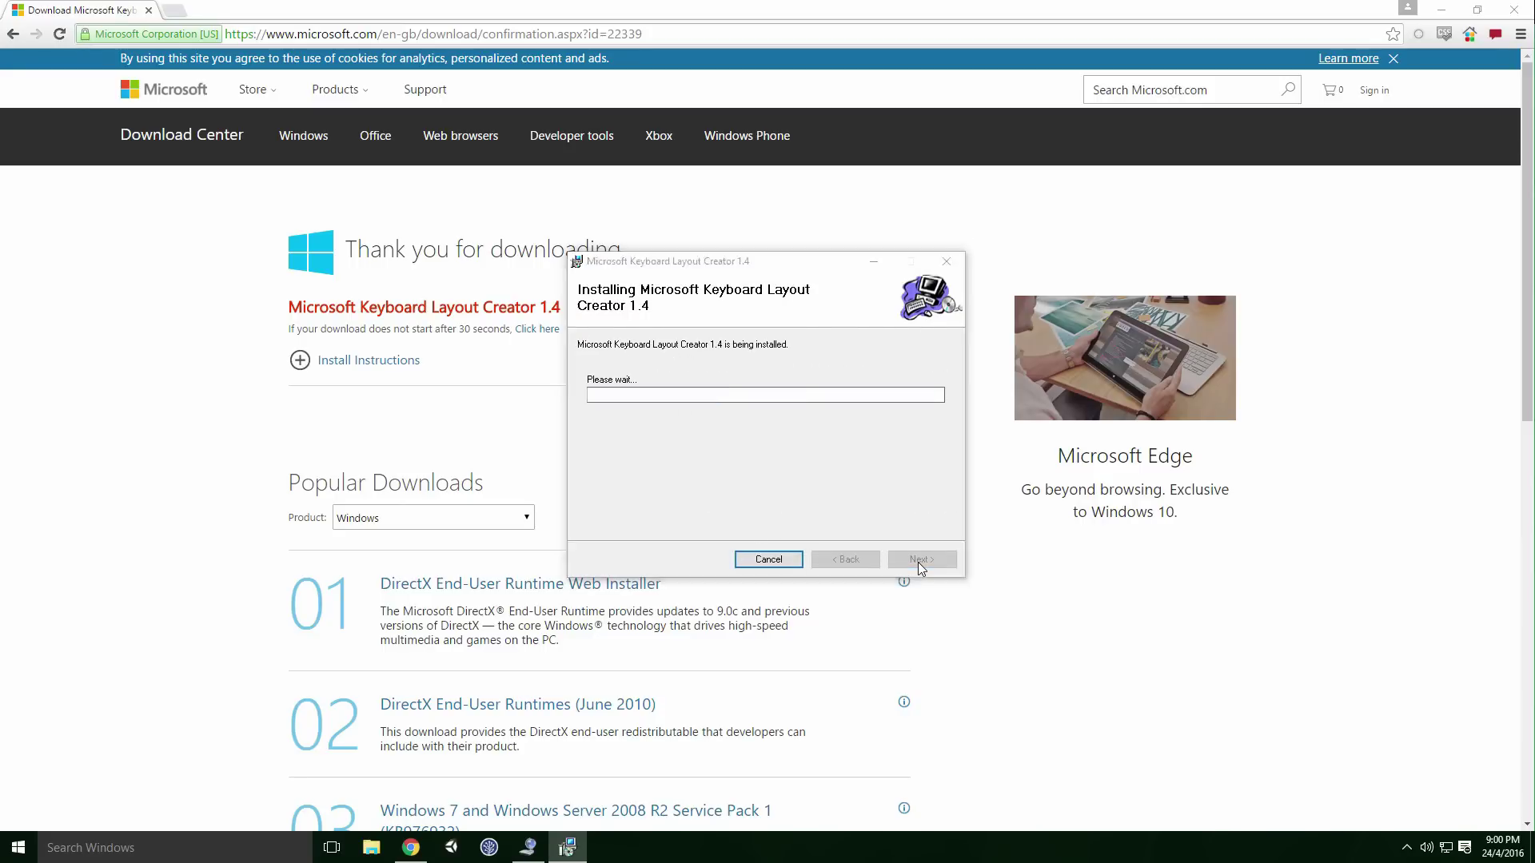
{"action": "left_click", "coordinate": [918, 562]}
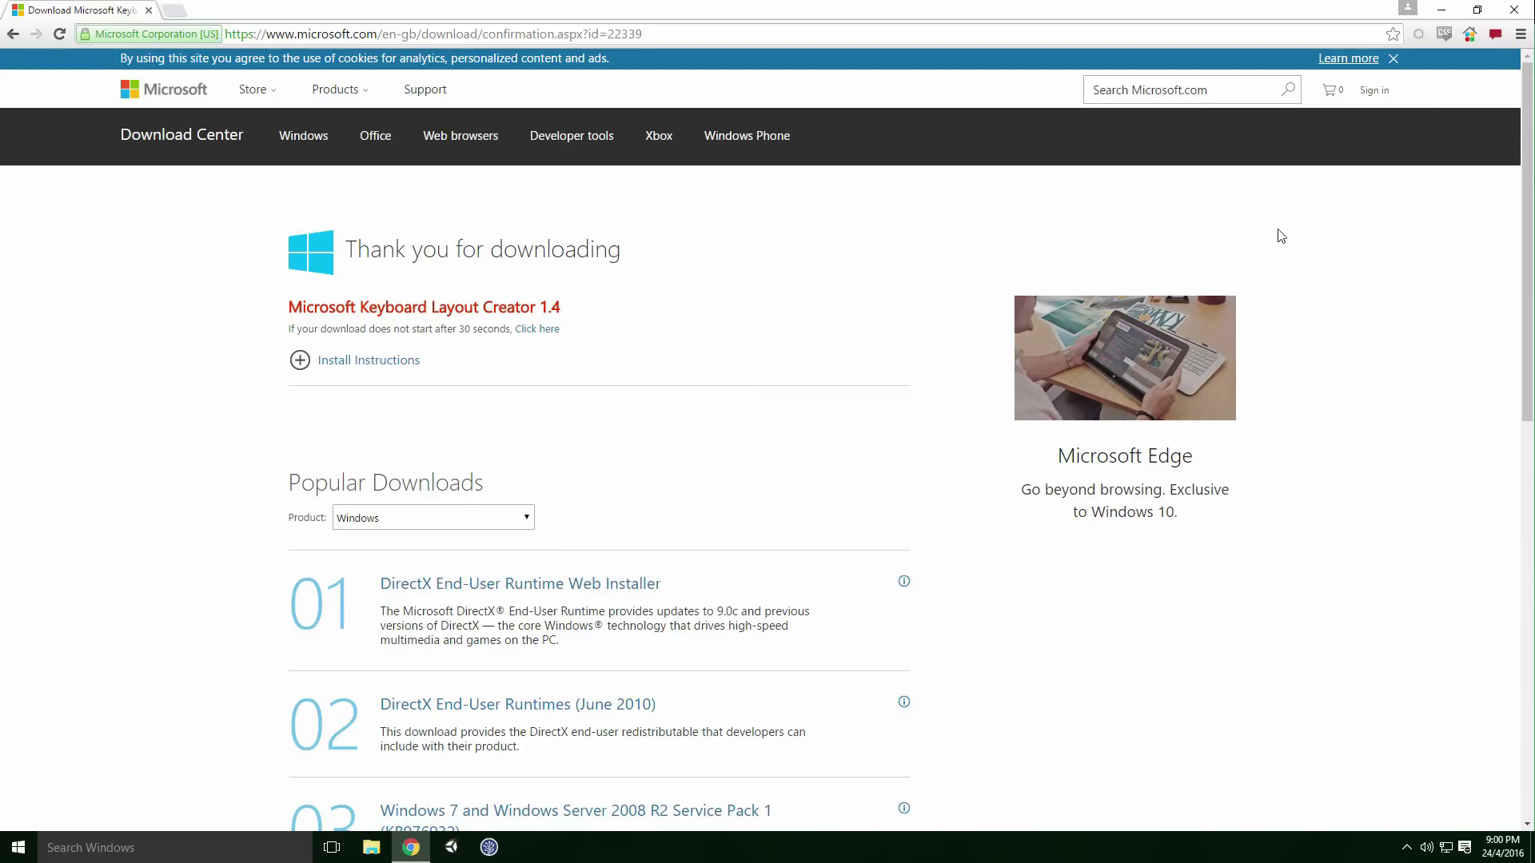
Step: Search Start for 'keyboard' and launch Keyboard Layout Creator 1.4
{"action": "key", "text": "super+d"}
{"action": "key", "text": "super"}
{"action": "type", "text": "keyboard"}
{"action": "left_click", "coordinate": [170, 511]}
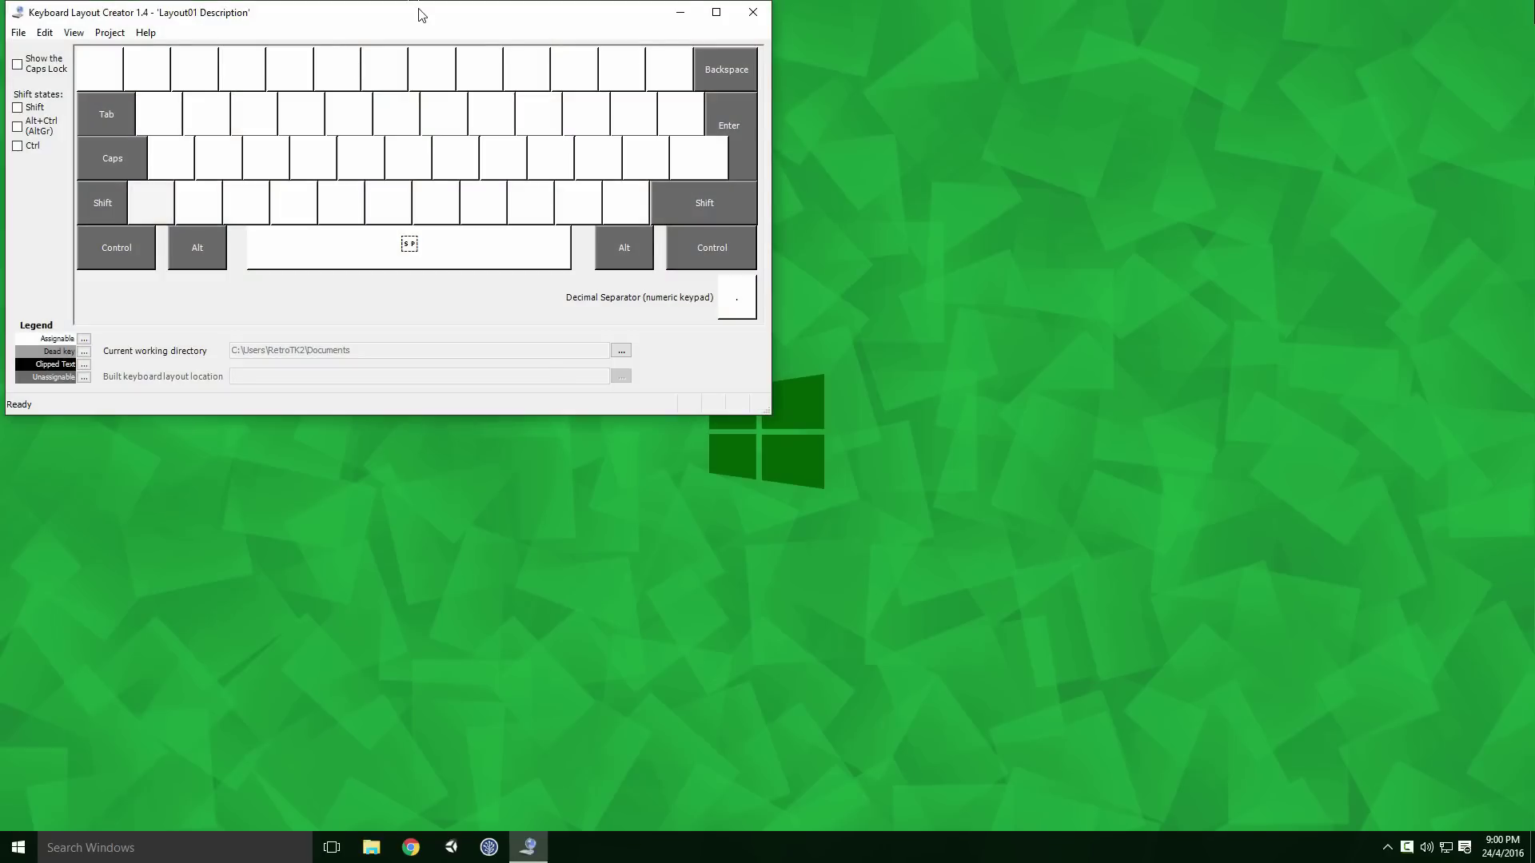
{"action": "left_click_drag", "start_coordinate": [422, 10], "coordinate": [416, 10]}
Step: Dock the On-Screen Keyboard lower left and open the Keyboard Images folder in Documents
{"action": "key", "text": "ctrl+super+o"}
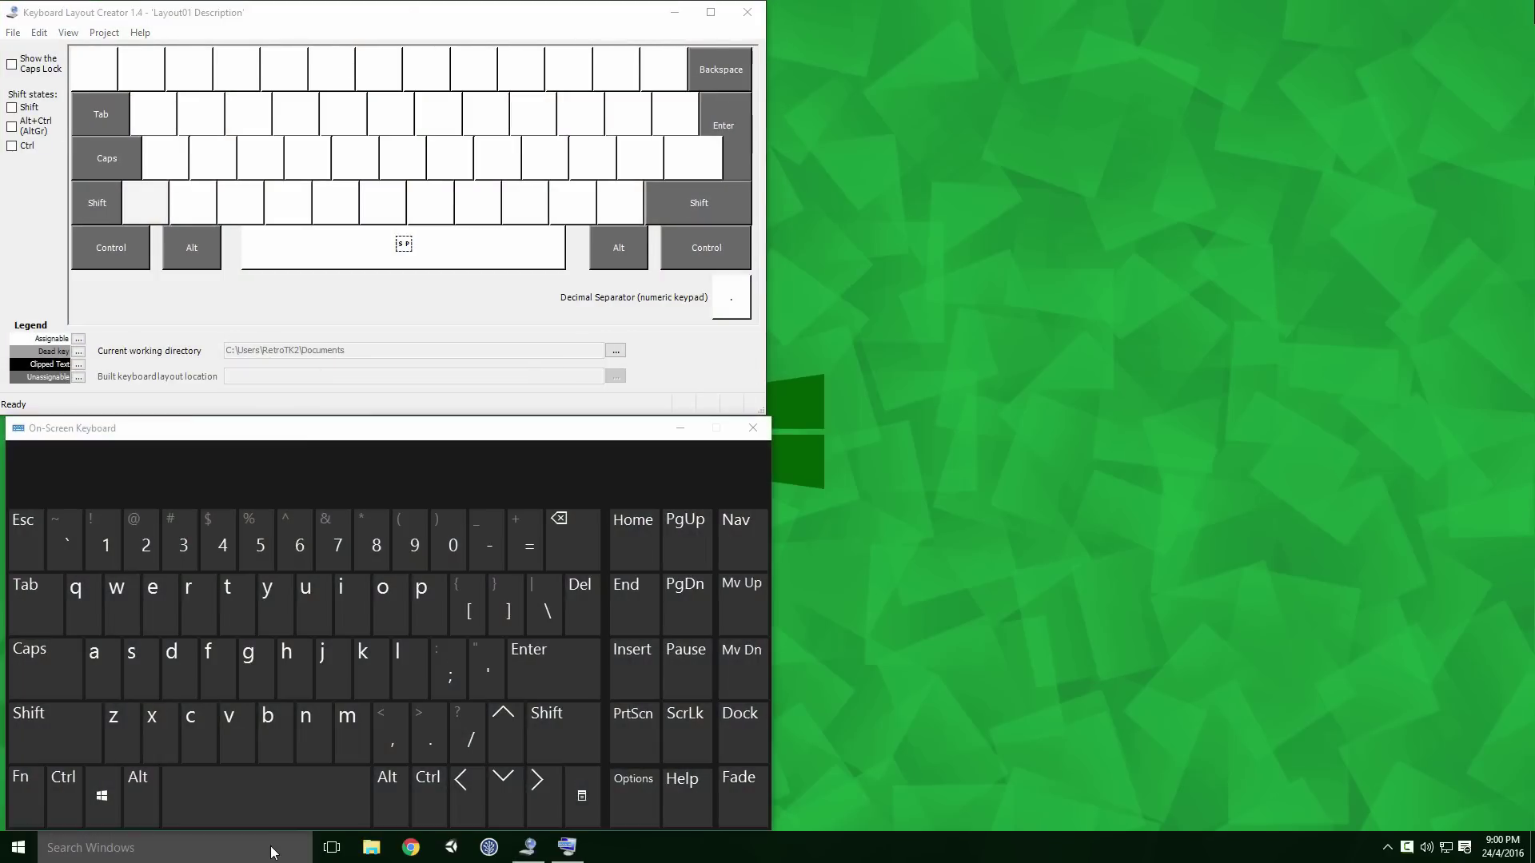
{"action": "left_click", "coordinate": [495, 427]}
{"action": "key", "text": "super+Up"}
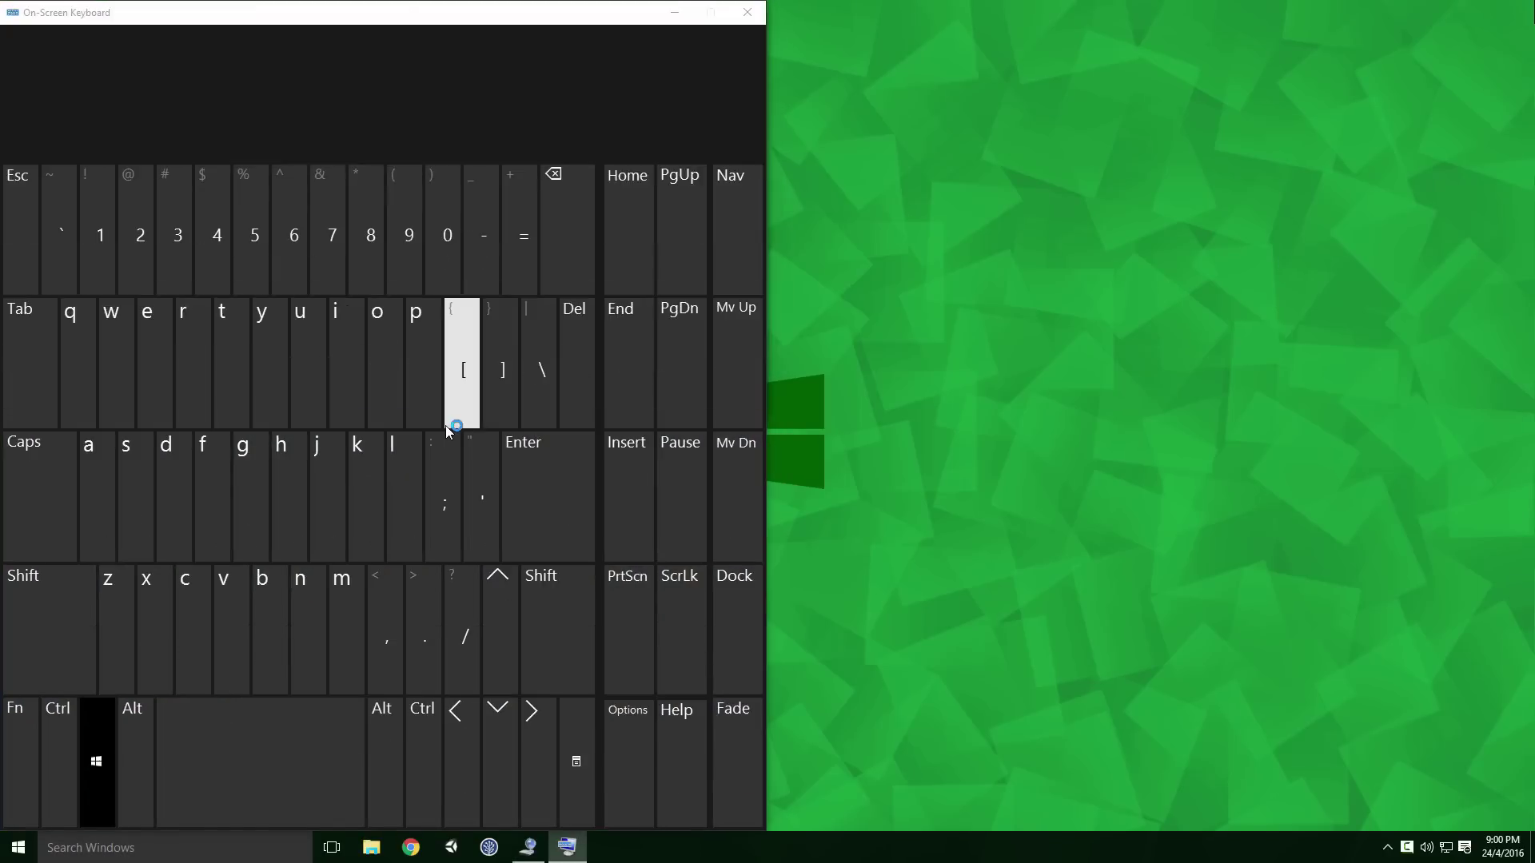
{"action": "key", "text": "super+Down"}
{"action": "key", "text": "super+e"}
{"action": "double_click", "coordinate": [356, 345]}
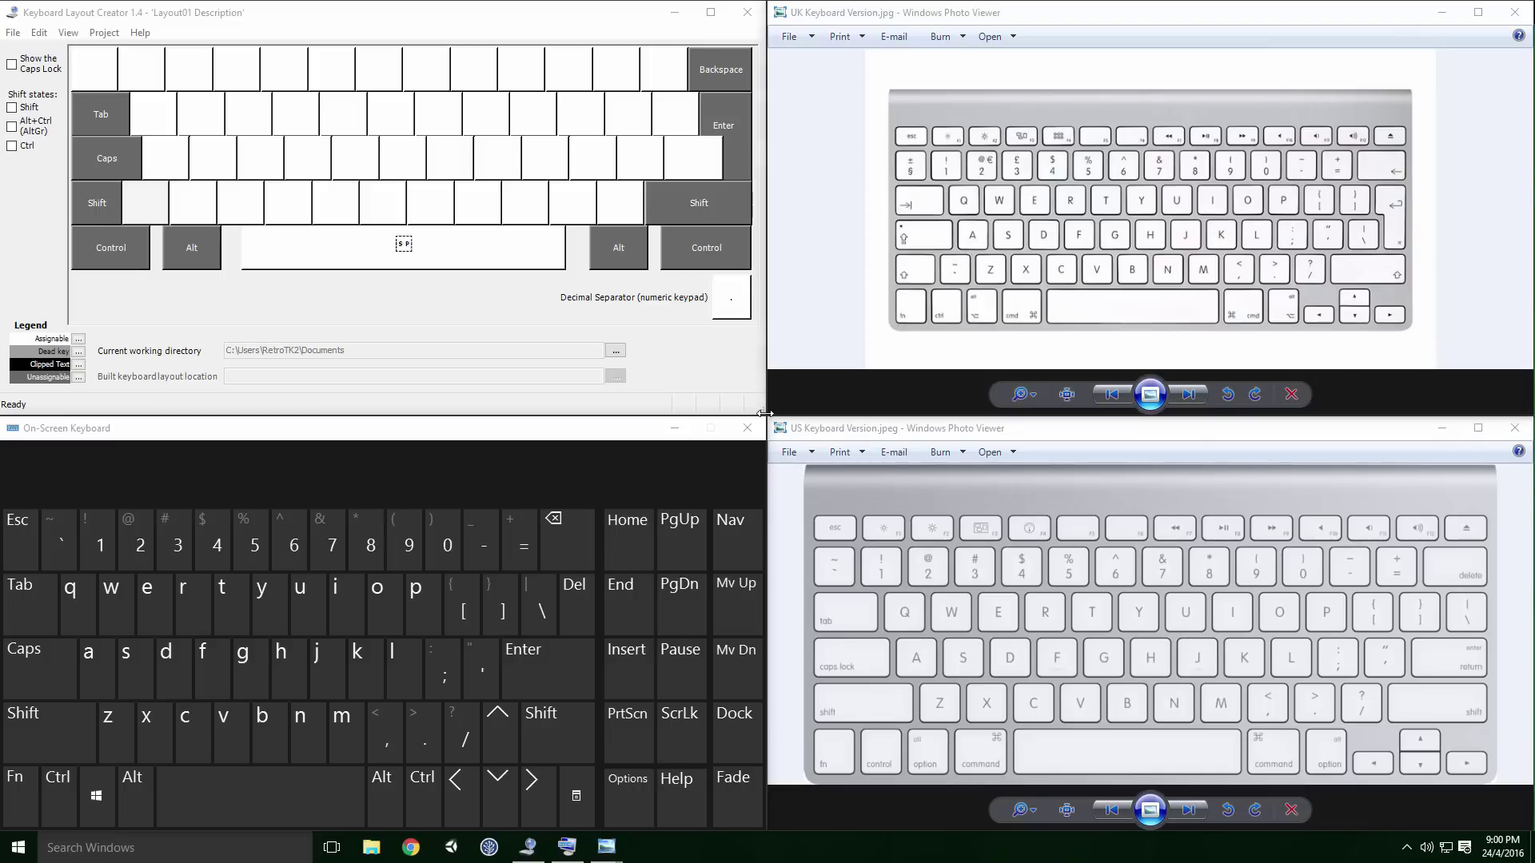
Step: Load the existing United Kingdom keyboard layout as the starting point
{"action": "left_click", "coordinate": [65, 32]}
{"action": "mouse_move", "coordinate": [24, 32]}
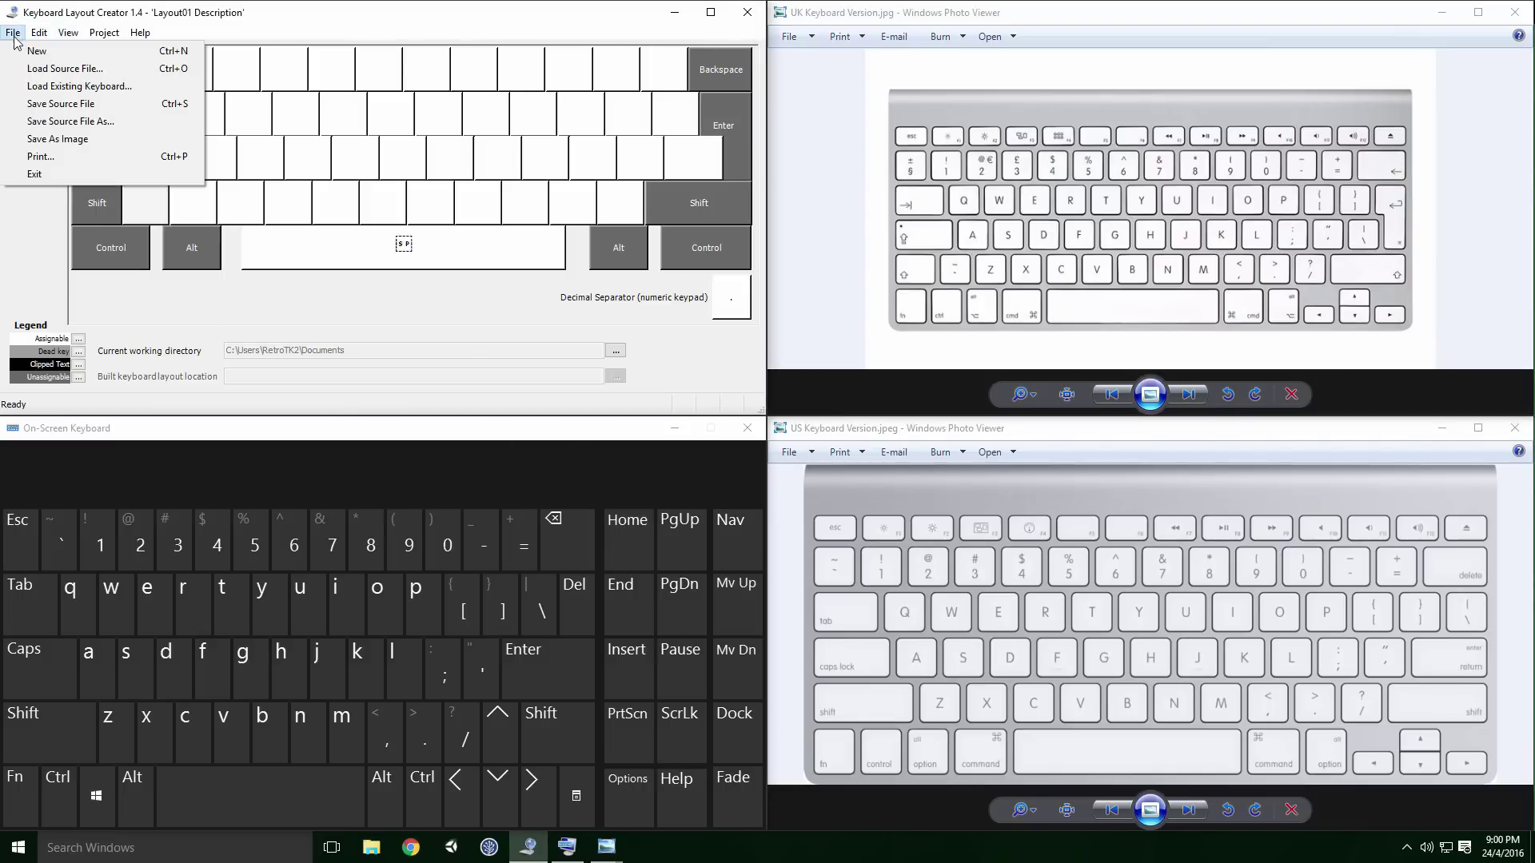
{"action": "left_click", "coordinate": [40, 94]}
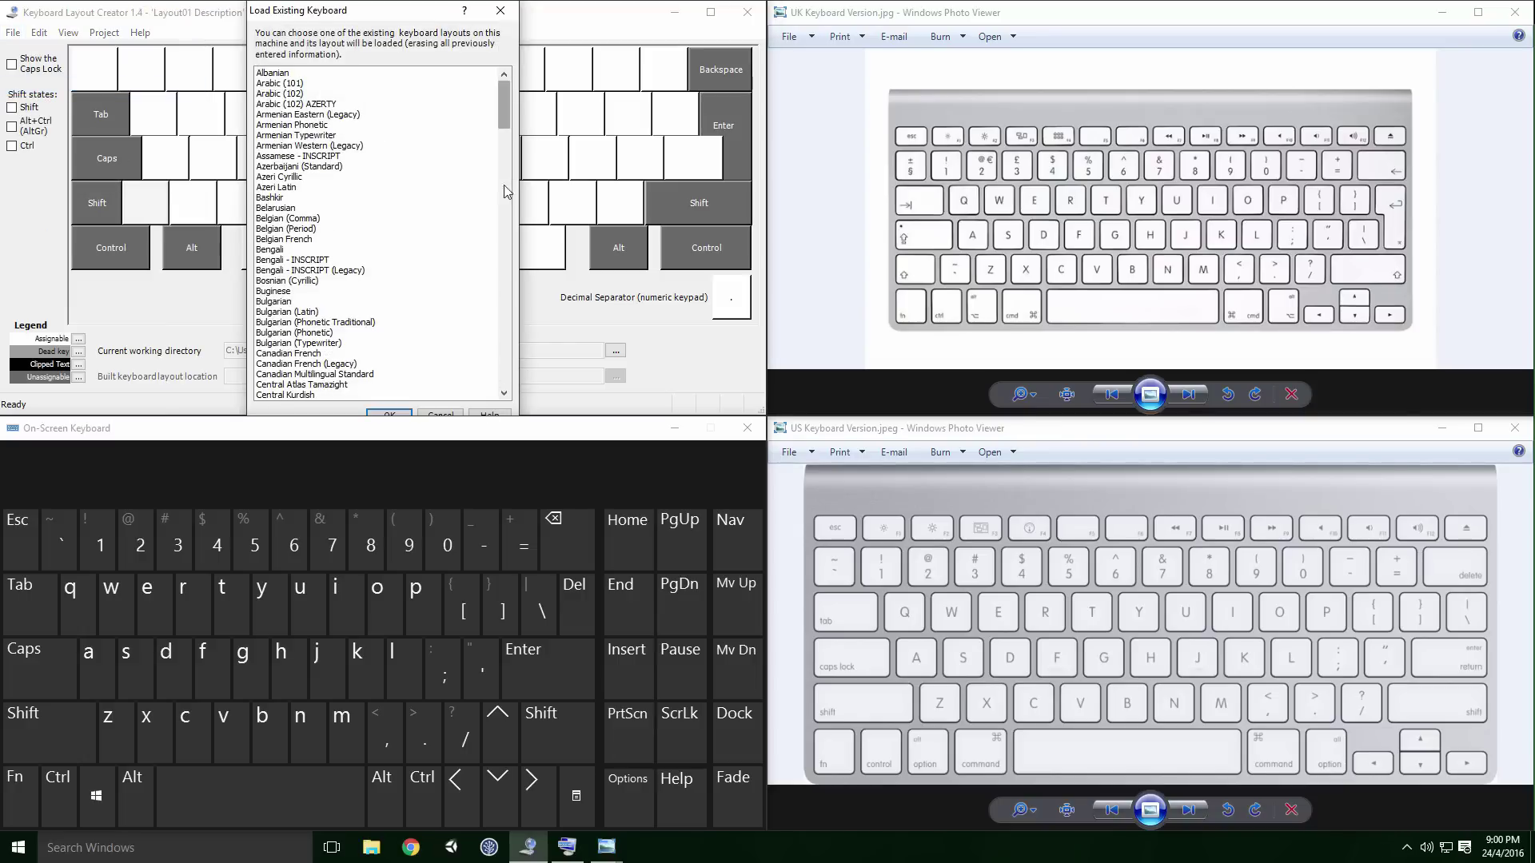
{"action": "scroll", "coordinate": [265, 328], "scroll_direction": "down", "scroll_amount": 20}
{"action": "left_click", "coordinate": [265, 323]}
{"action": "left_click", "coordinate": [312, 250]}
{"action": "left_click", "coordinate": [392, 414]}
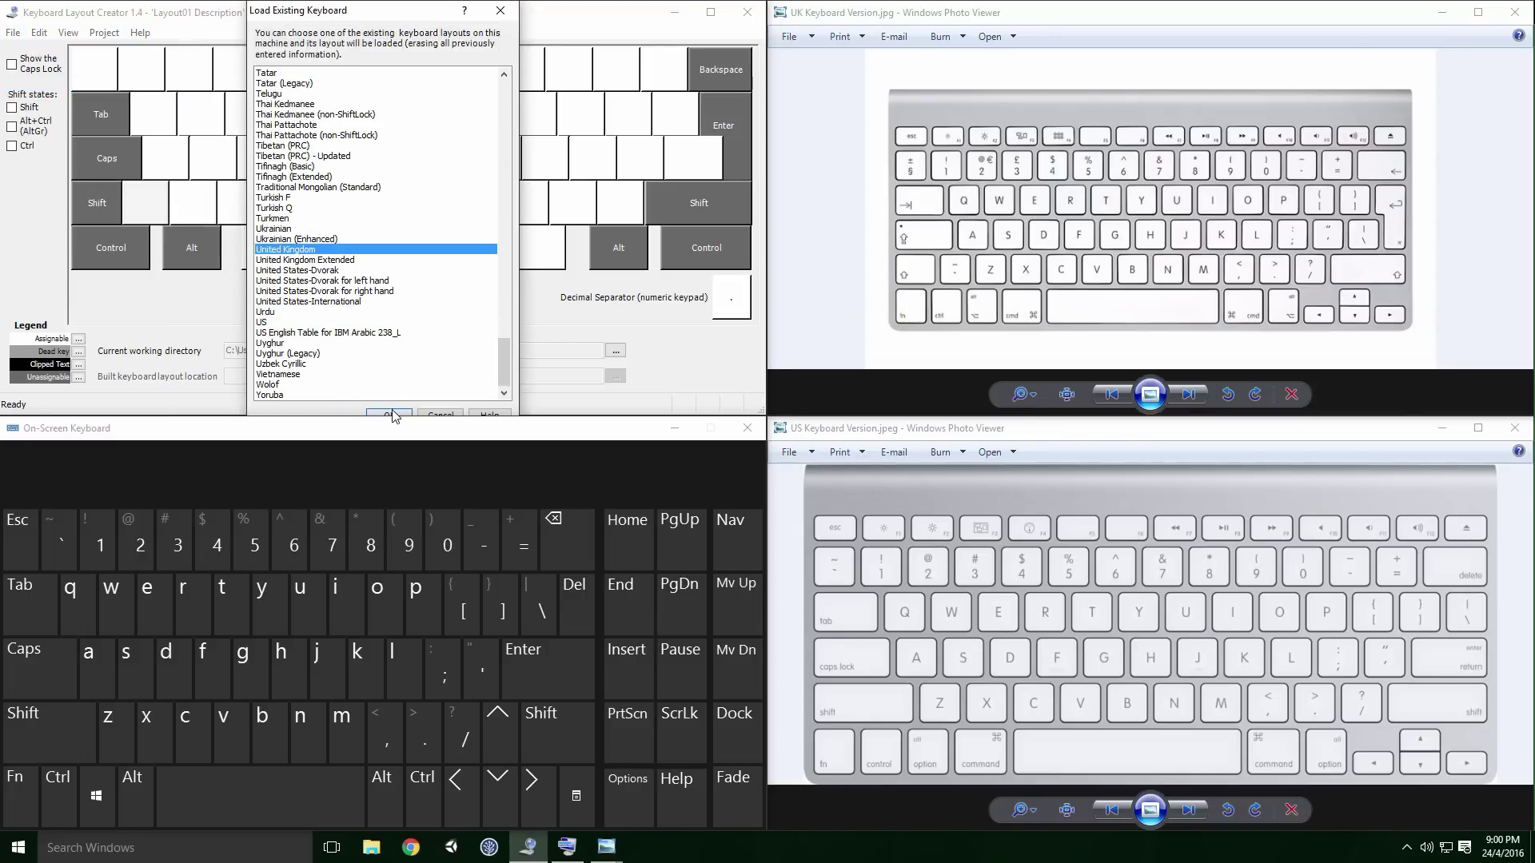
Step: Set the layout type in View > Options to the Enter-key arrangement
{"action": "left_click", "coordinate": [78, 37]}
{"action": "left_click", "coordinate": [78, 71]}
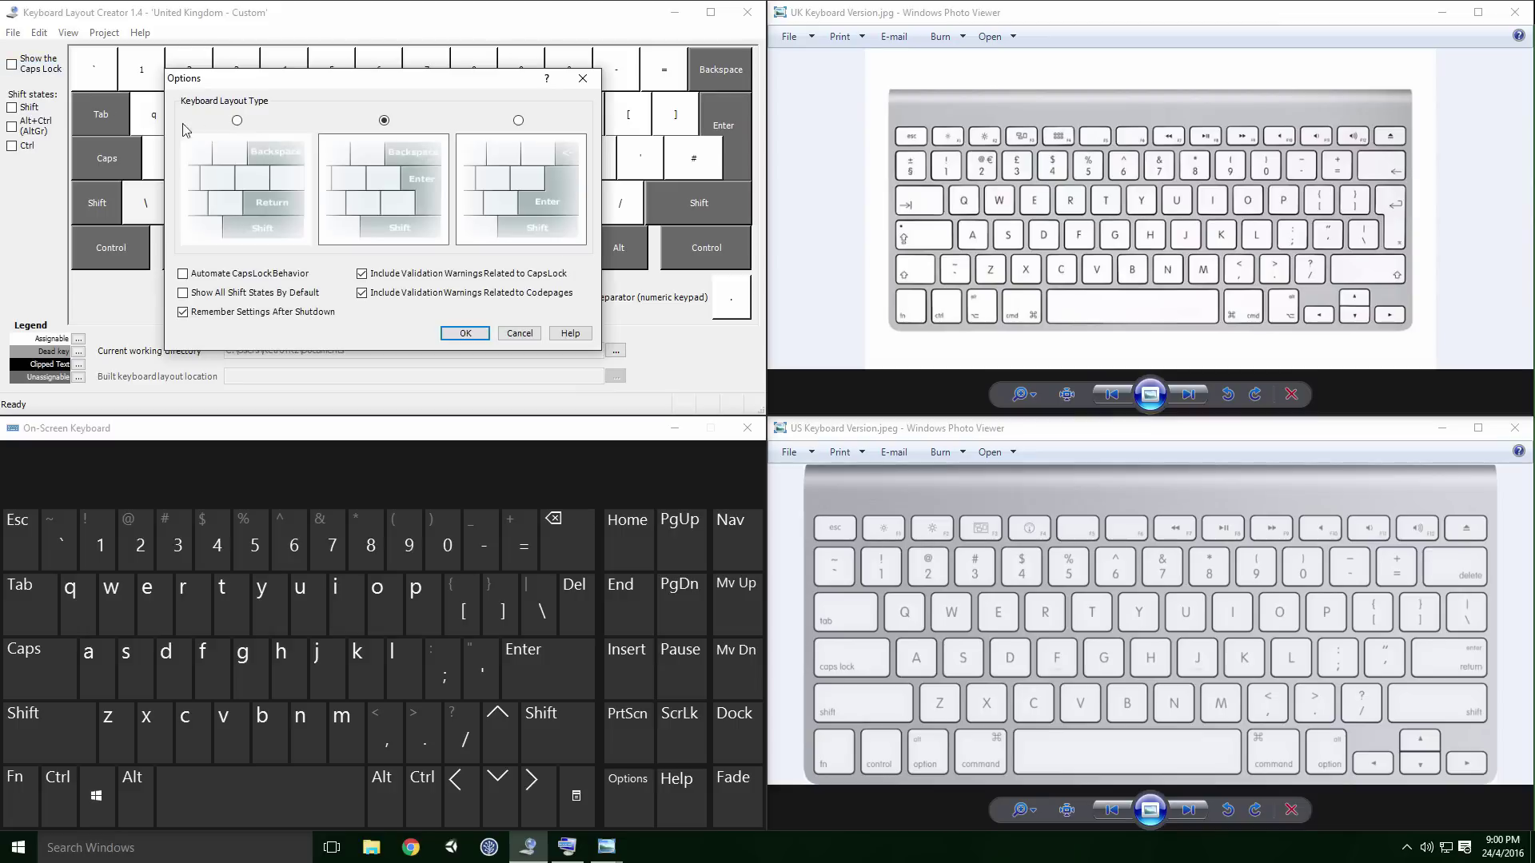
{"action": "left_click", "coordinate": [237, 122]}
{"action": "left_click", "coordinate": [462, 334]}
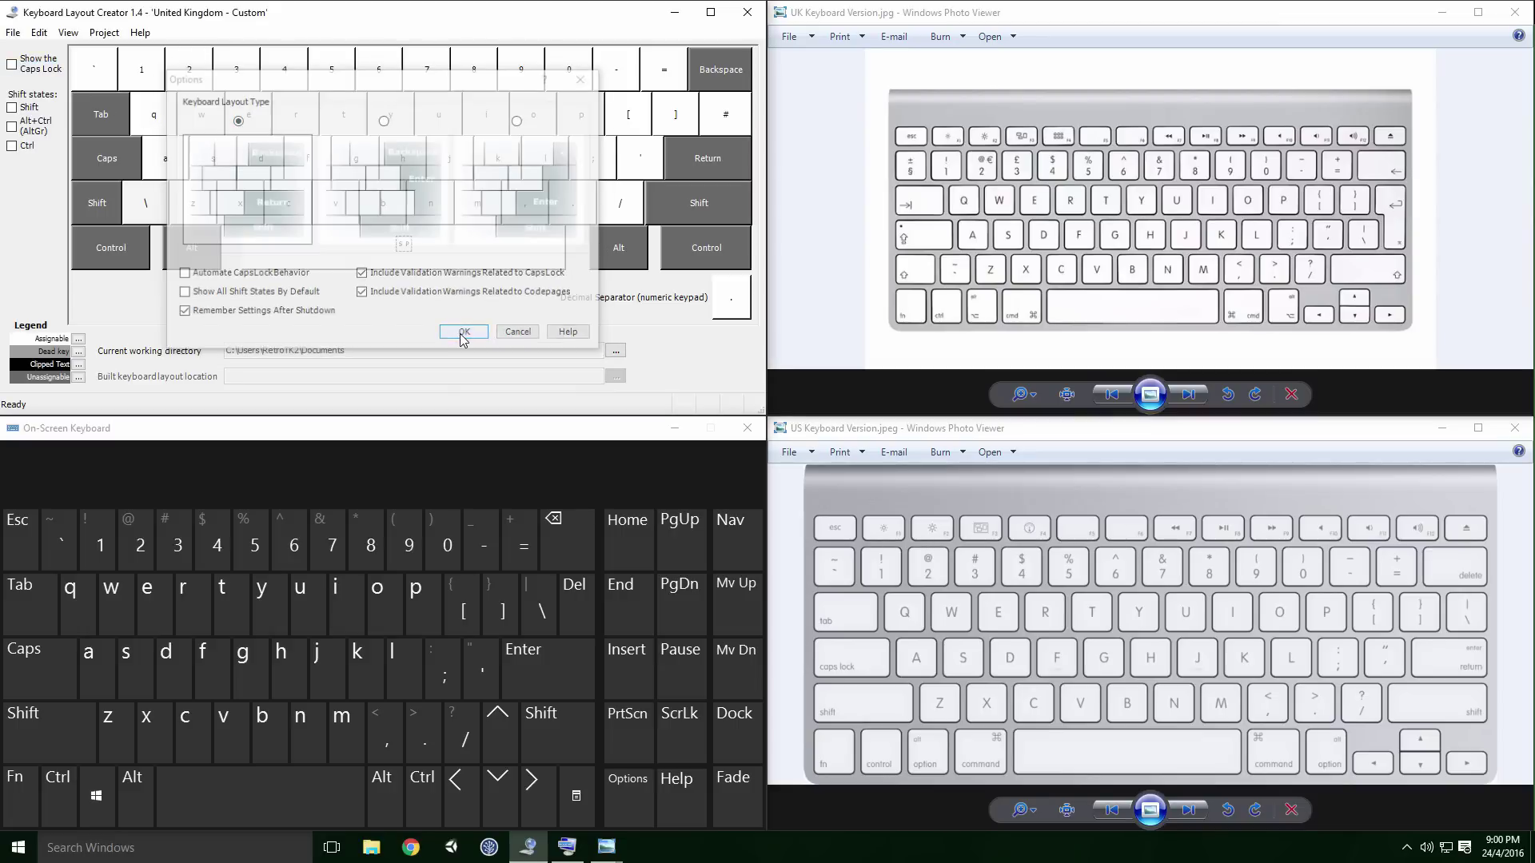
{"action": "left_click", "coordinate": [68, 32]}
{"action": "left_click", "coordinate": [77, 70]}
{"action": "left_click", "coordinate": [384, 188]}
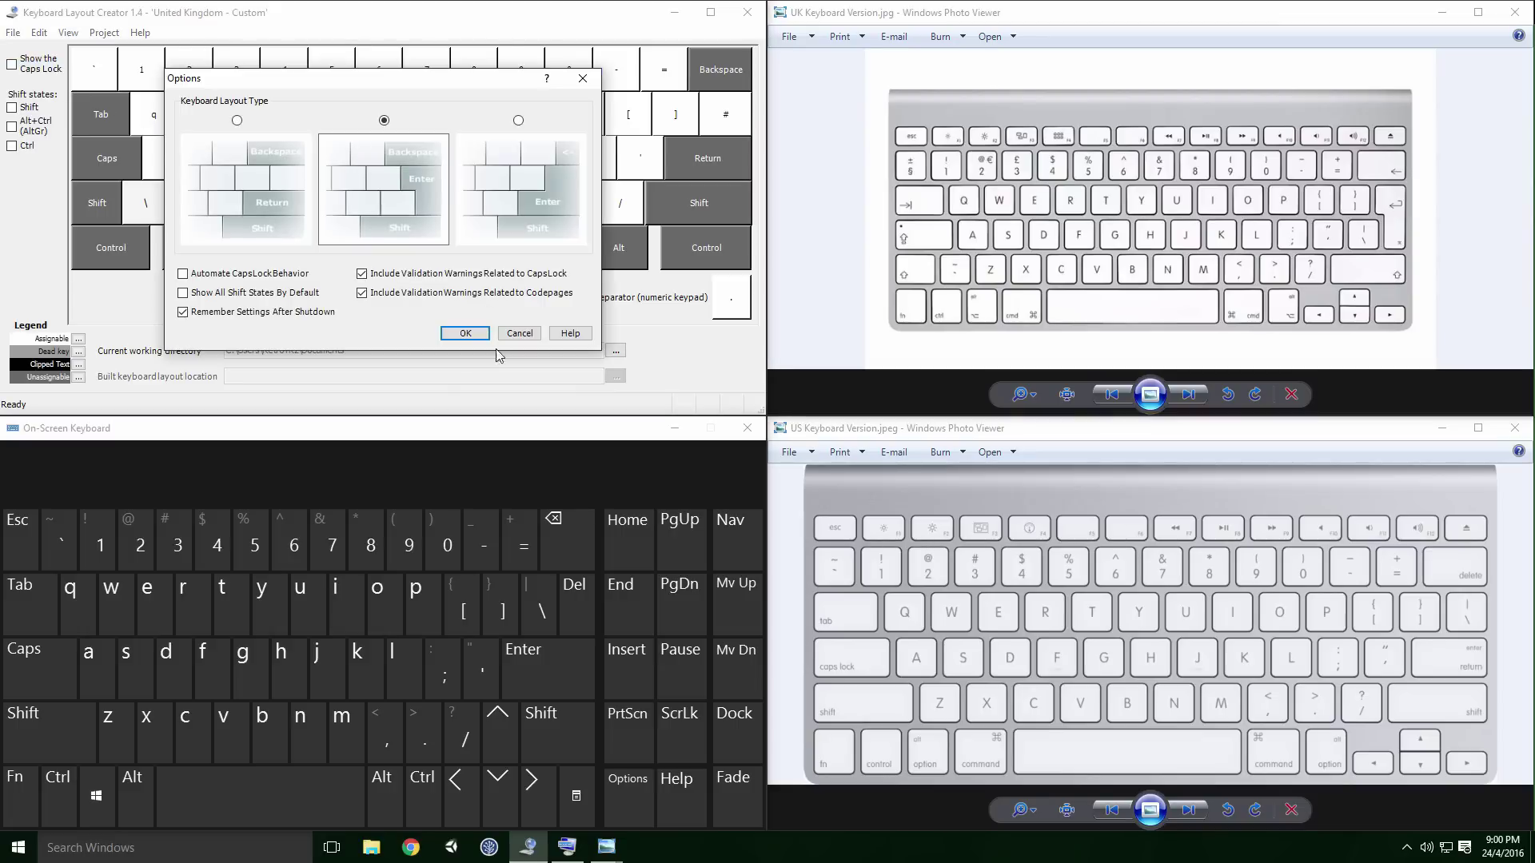
{"action": "left_click", "coordinate": [471, 333]}
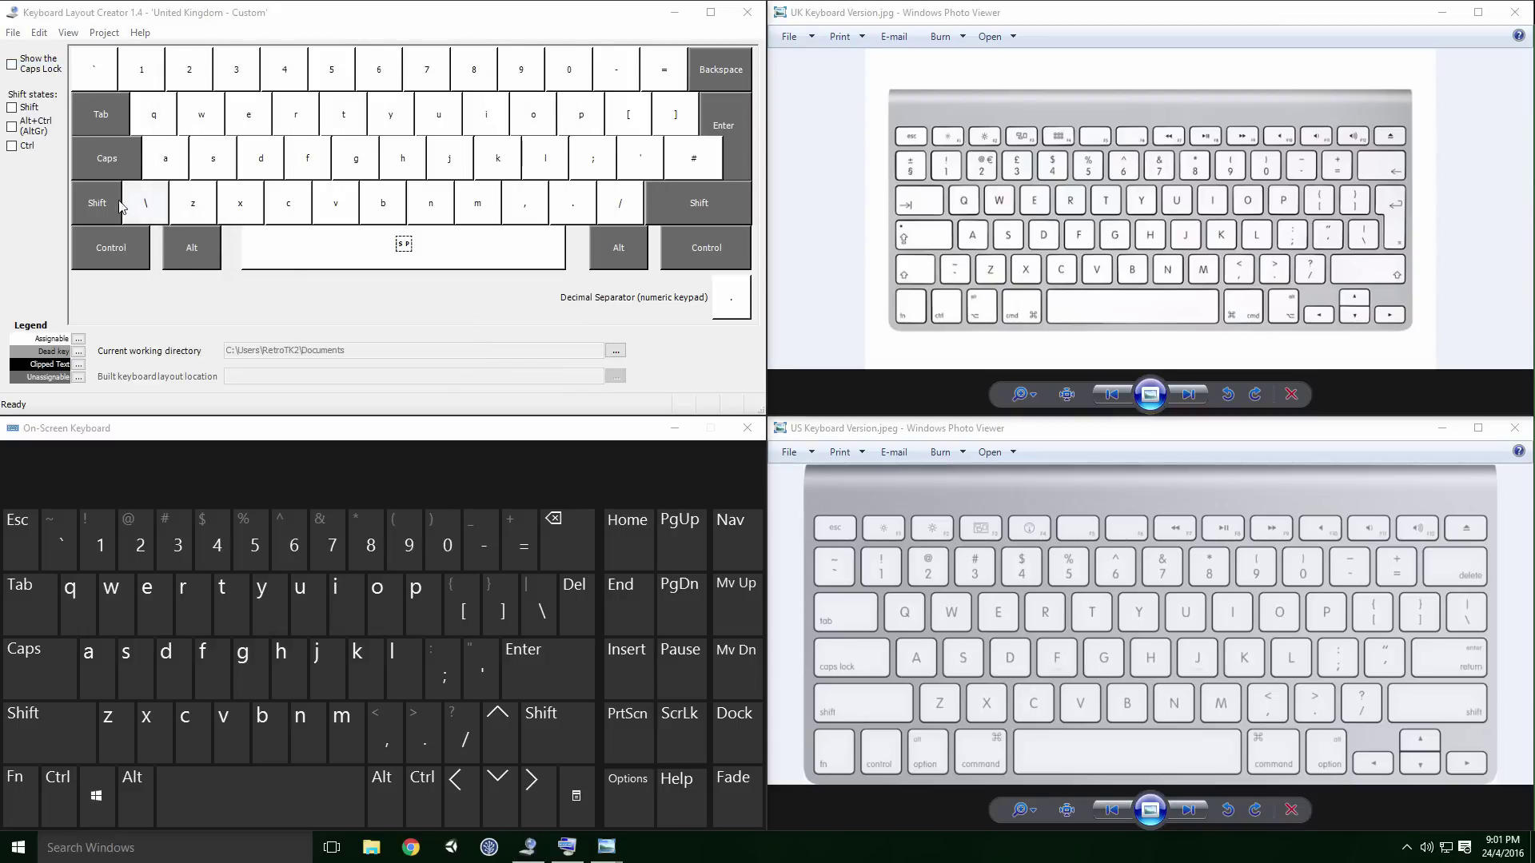
Step: Inspect the Shift, Ctrl and AltGr character states, then open the VK_OEM_5 key left of Z
{"action": "left_click", "coordinate": [12, 108]}
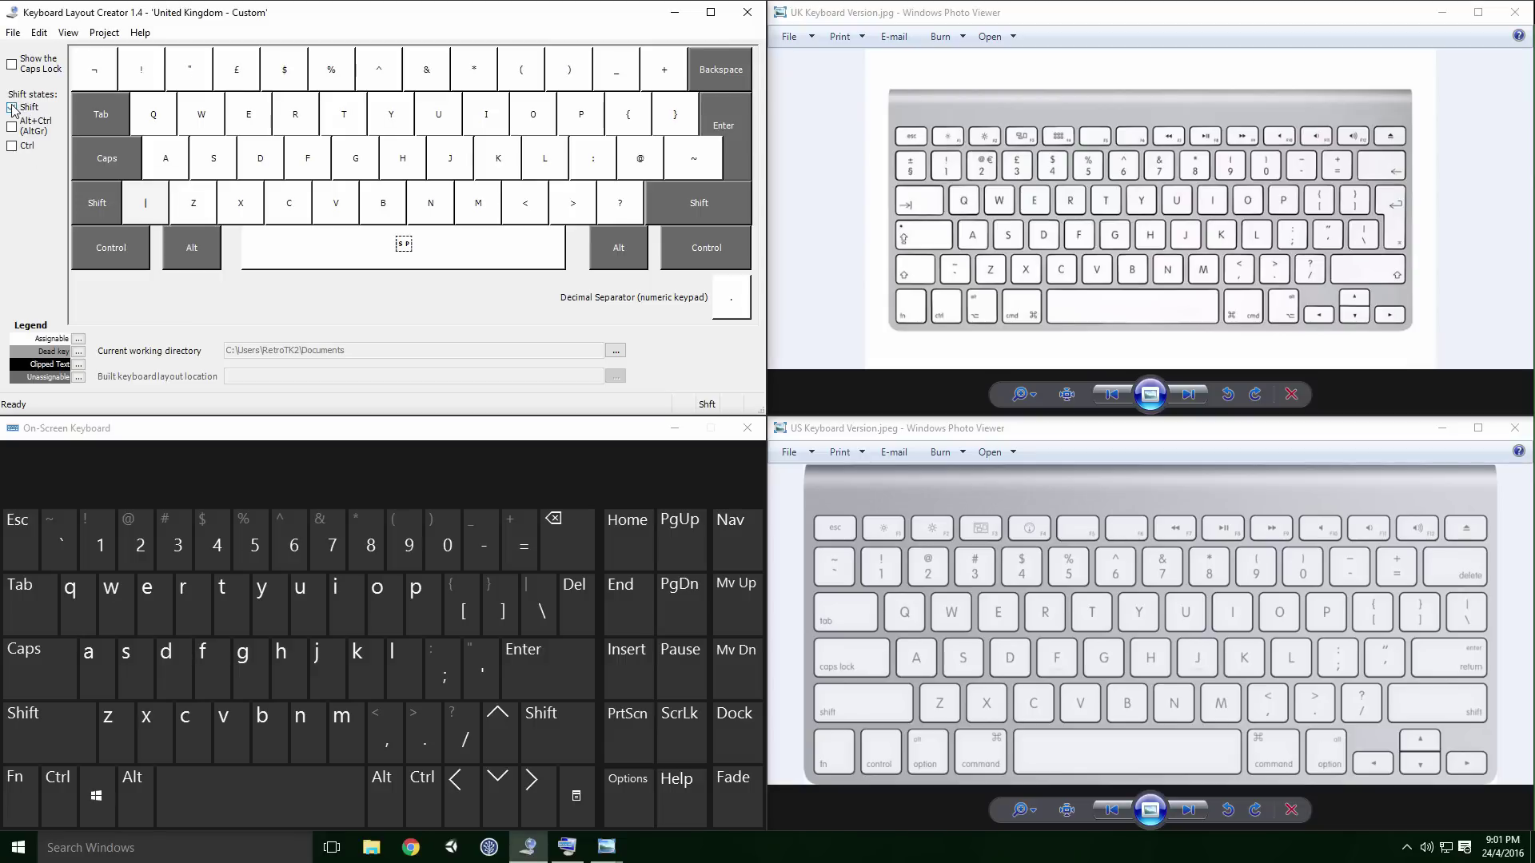
{"action": "left_click", "coordinate": [12, 147]}
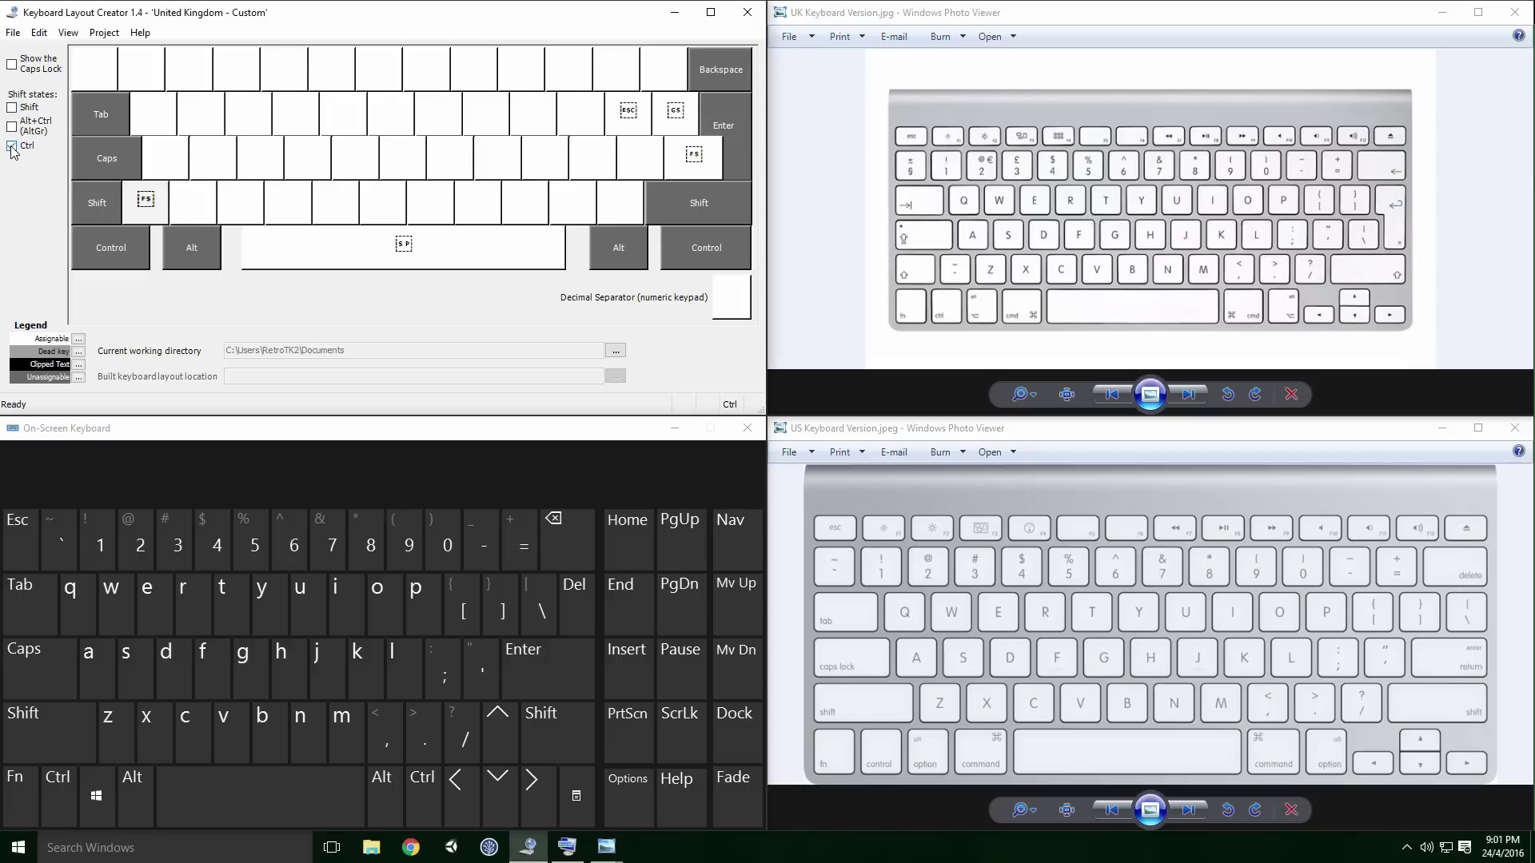
{"action": "left_click", "coordinate": [12, 127]}
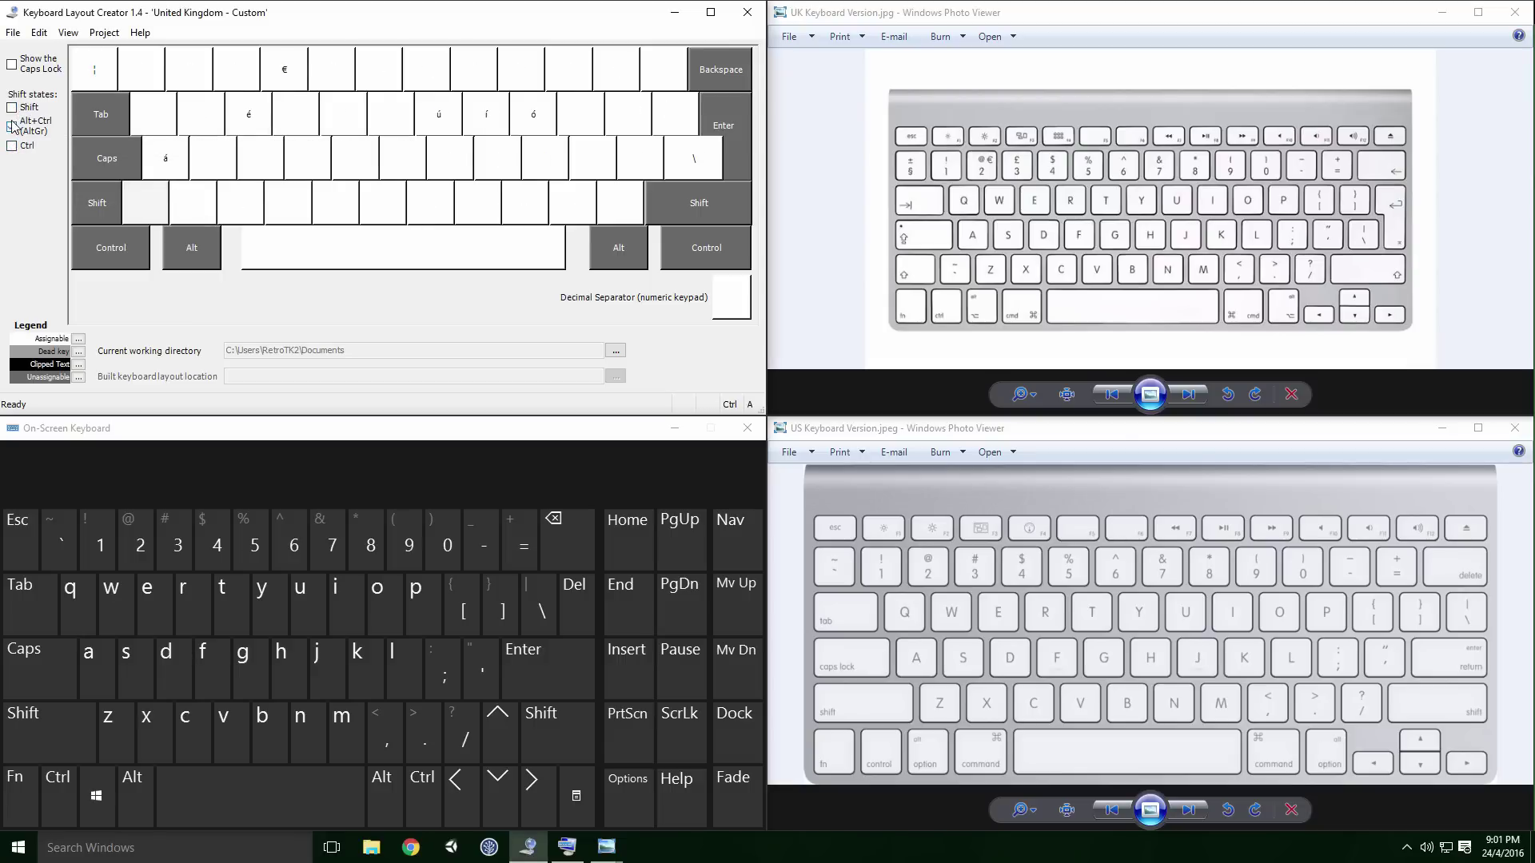
{"action": "left_click", "coordinate": [12, 147]}
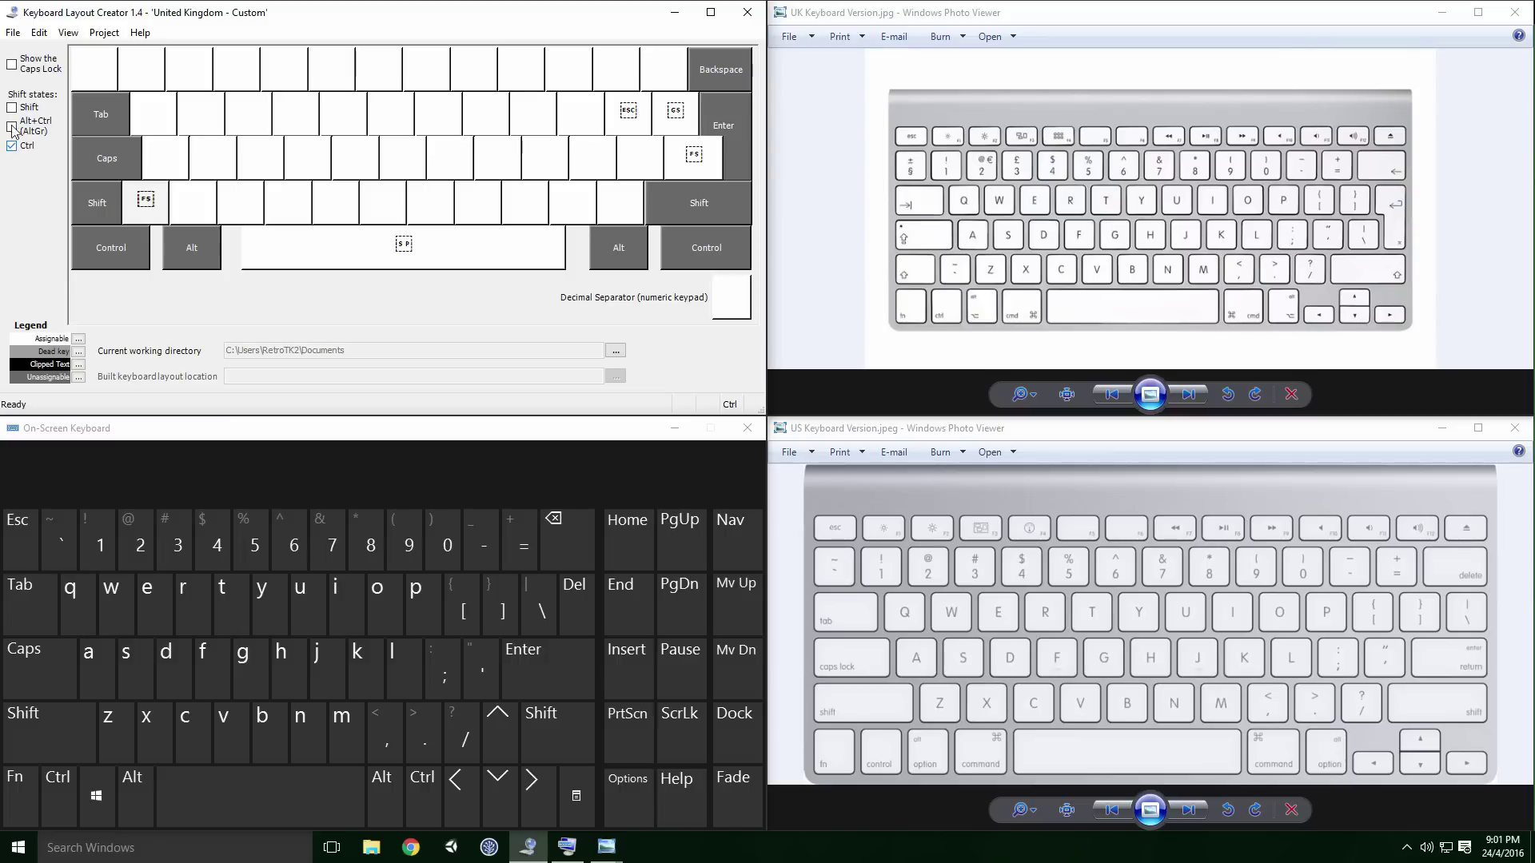
{"action": "left_click", "coordinate": [12, 108]}
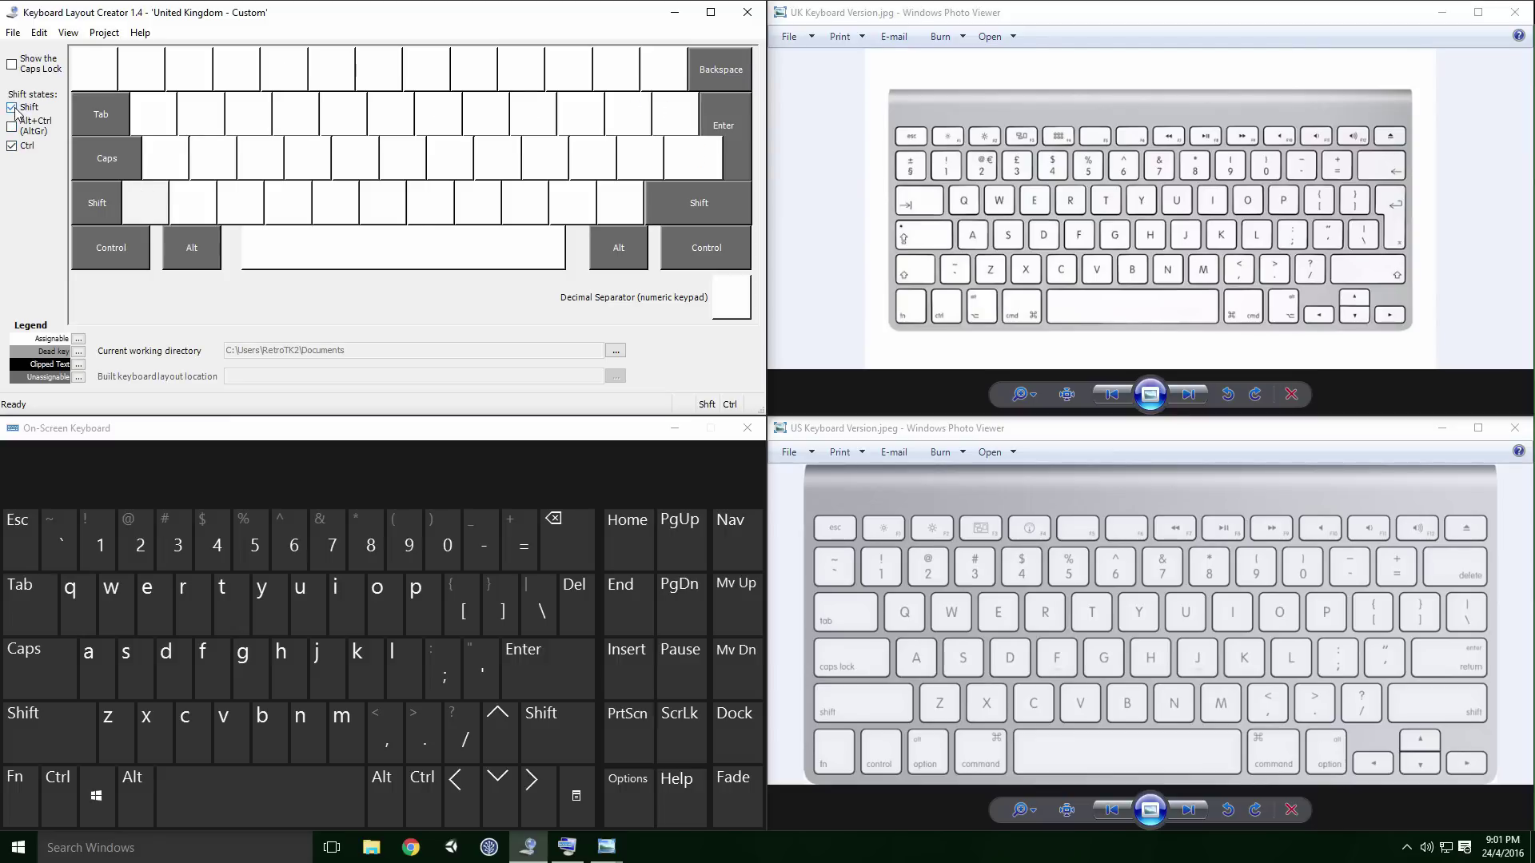
{"action": "left_click", "coordinate": [12, 148]}
{"action": "left_click", "coordinate": [148, 206]}
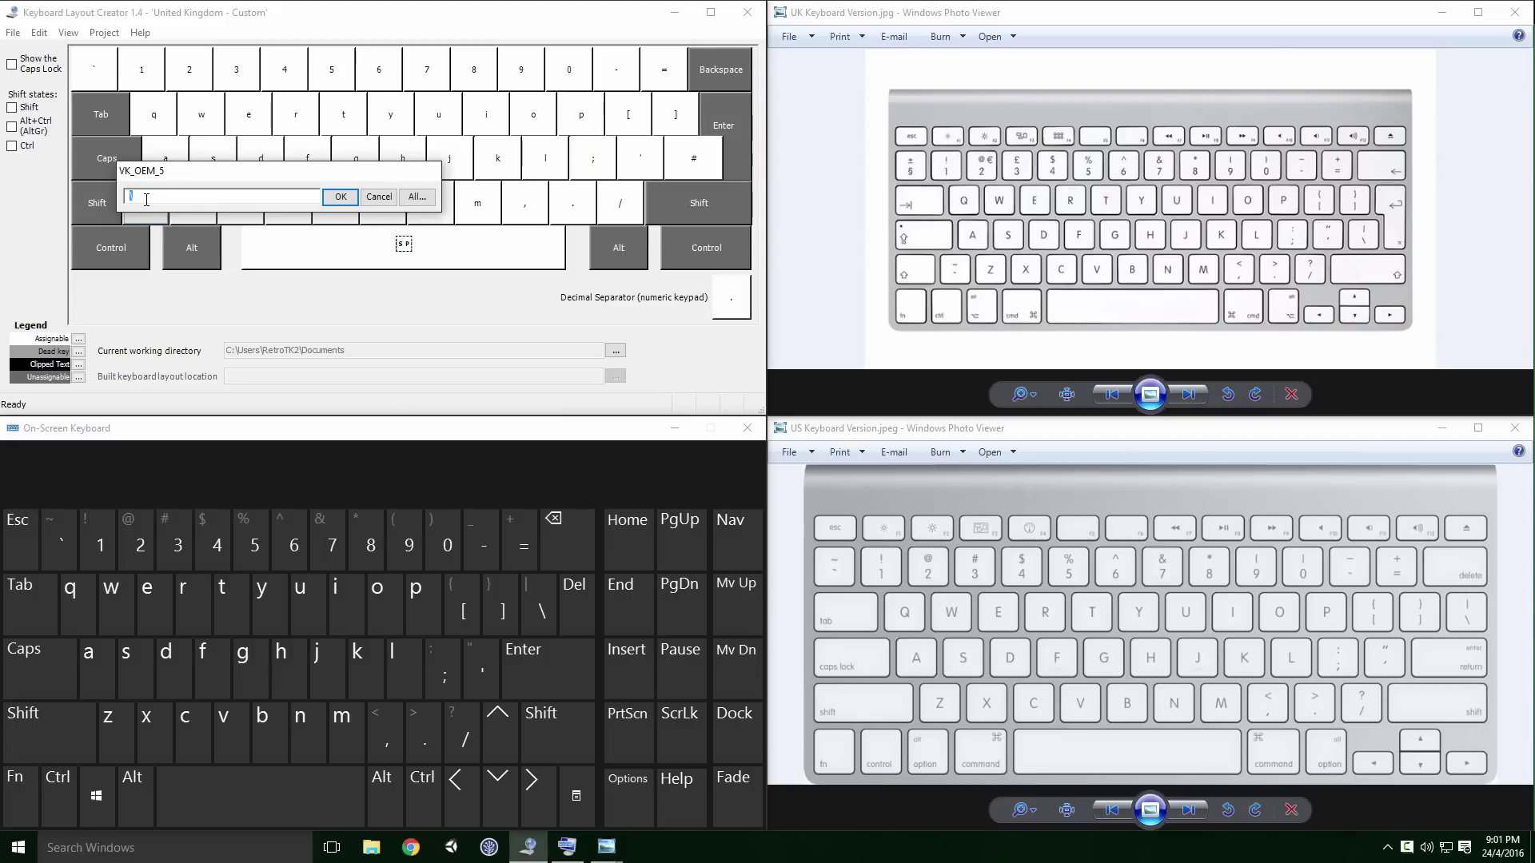
Step: Make Shift+2 type @ and Shift+apostrophe (VK_OEM_3) type "
{"action": "key", "text": "Return"}
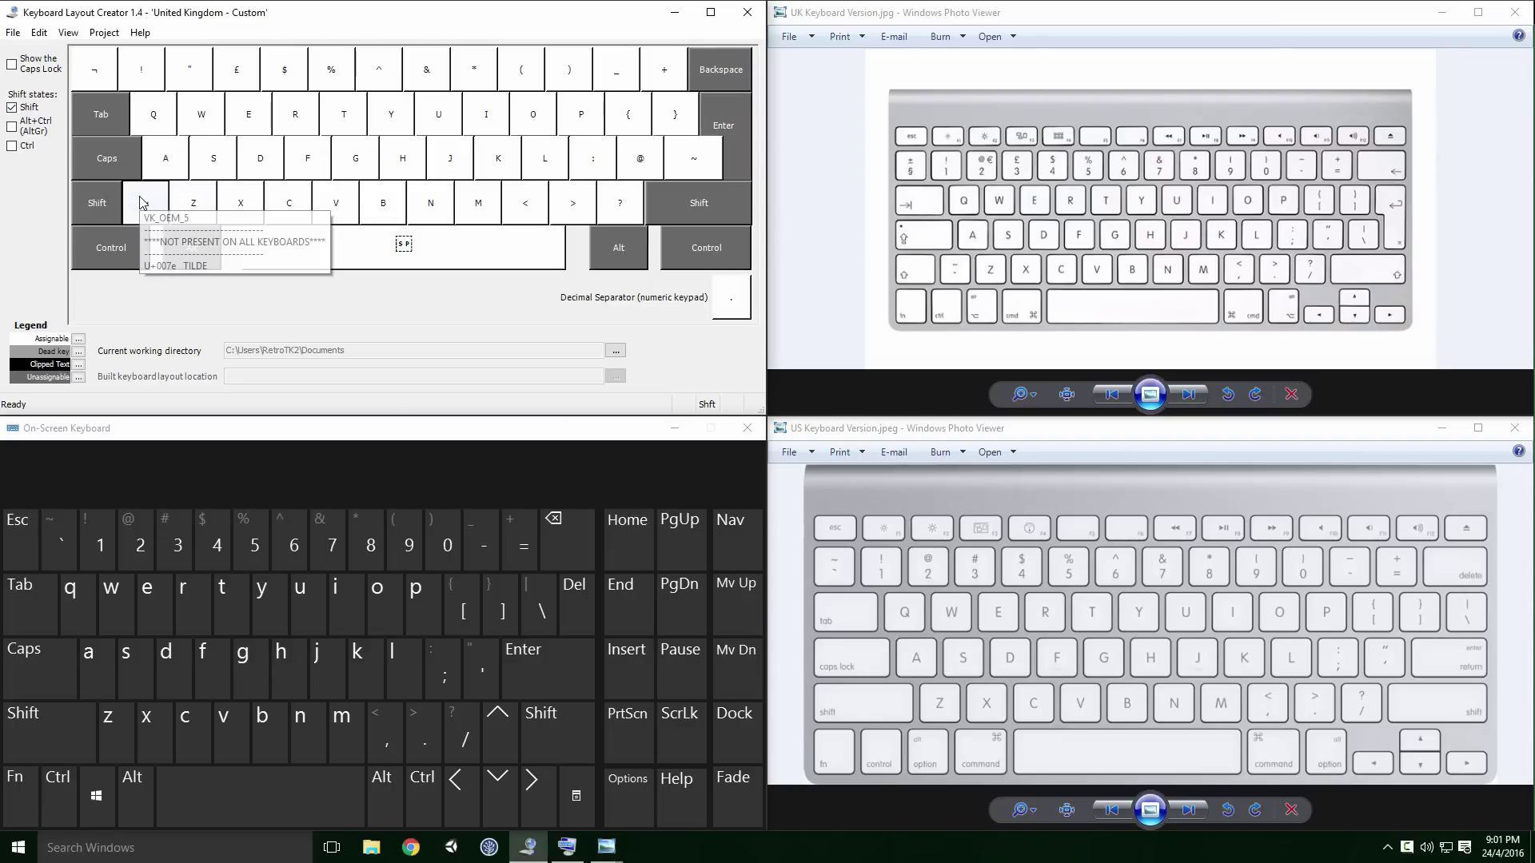
{"action": "left_click", "coordinate": [194, 78], "text": "shift"}
{"action": "key", "text": "Return"}
{"action": "left_click", "coordinate": [637, 157]}
{"action": "type", "text": "\""}
{"action": "key", "text": "Return"}
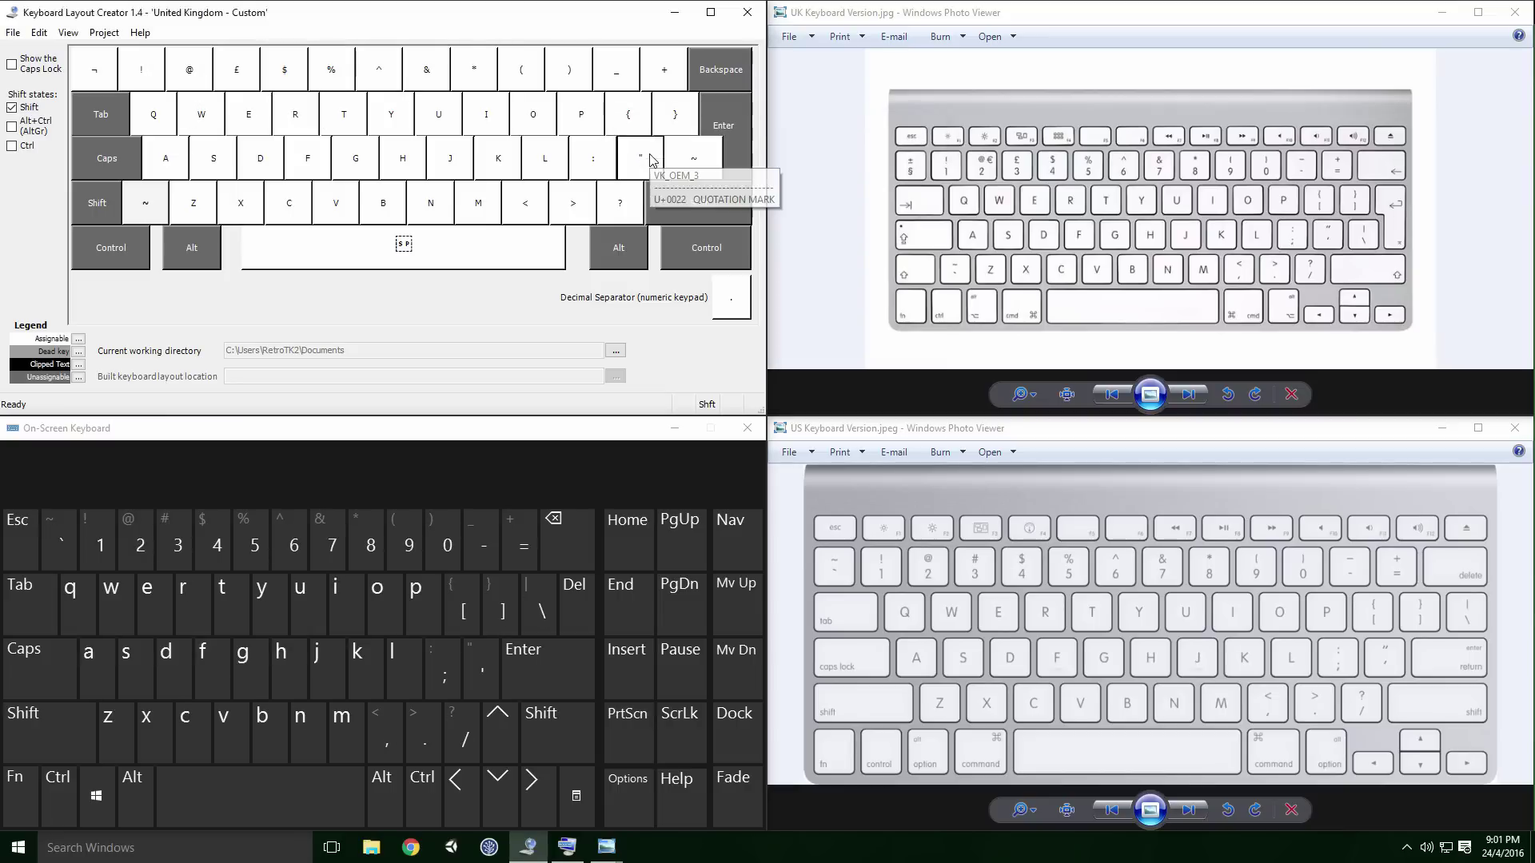
Step: Set VK_OEM_7 beside Enter to | with Shift and \ unshifted
{"action": "left_click", "coordinate": [692, 159]}
{"action": "key", "text": "shift"}
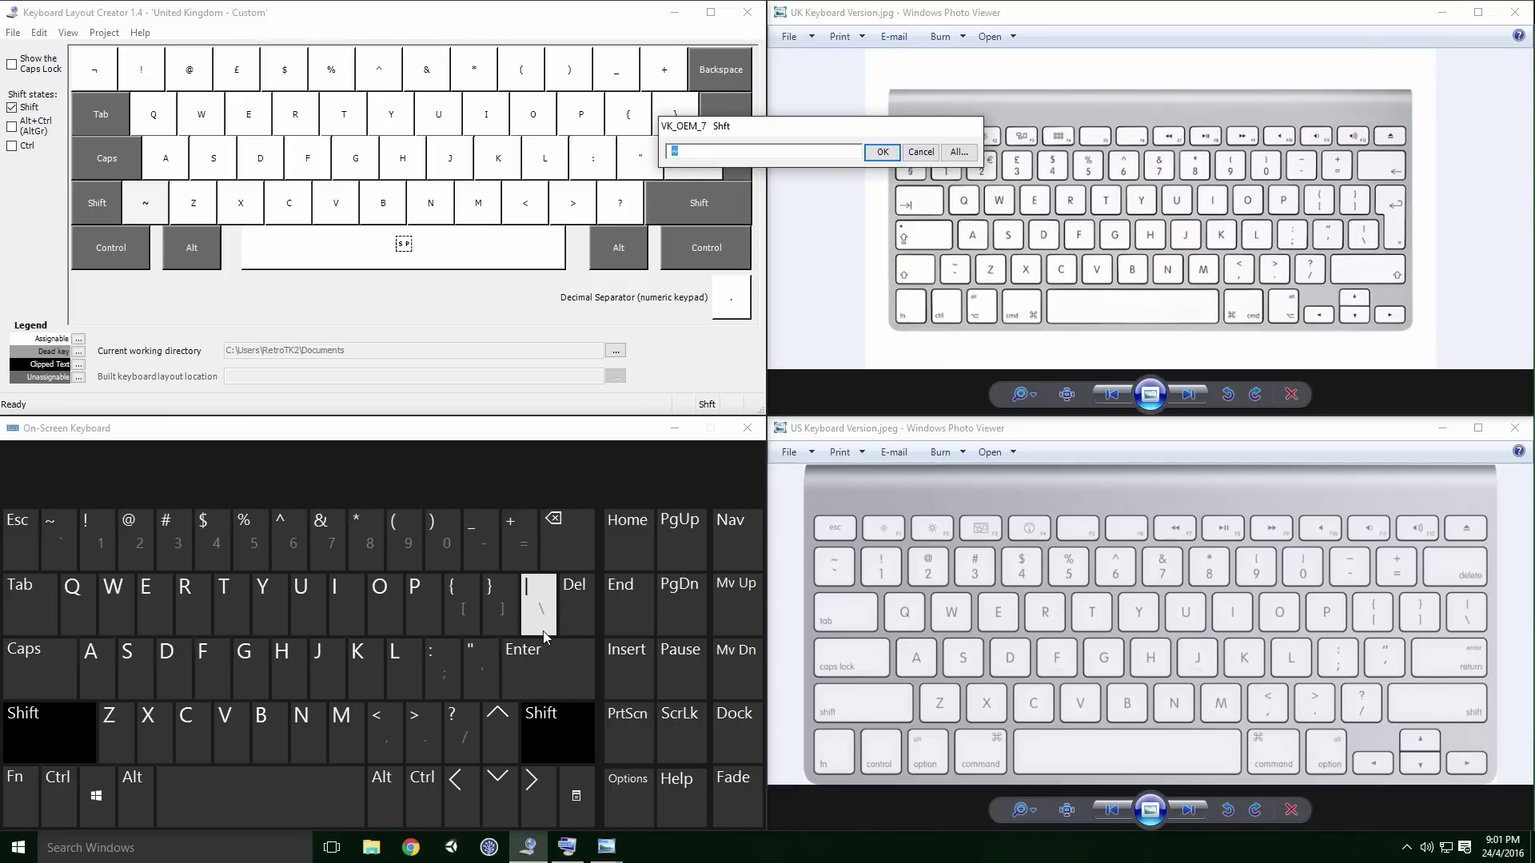
{"action": "left_click", "coordinate": [883, 152]}
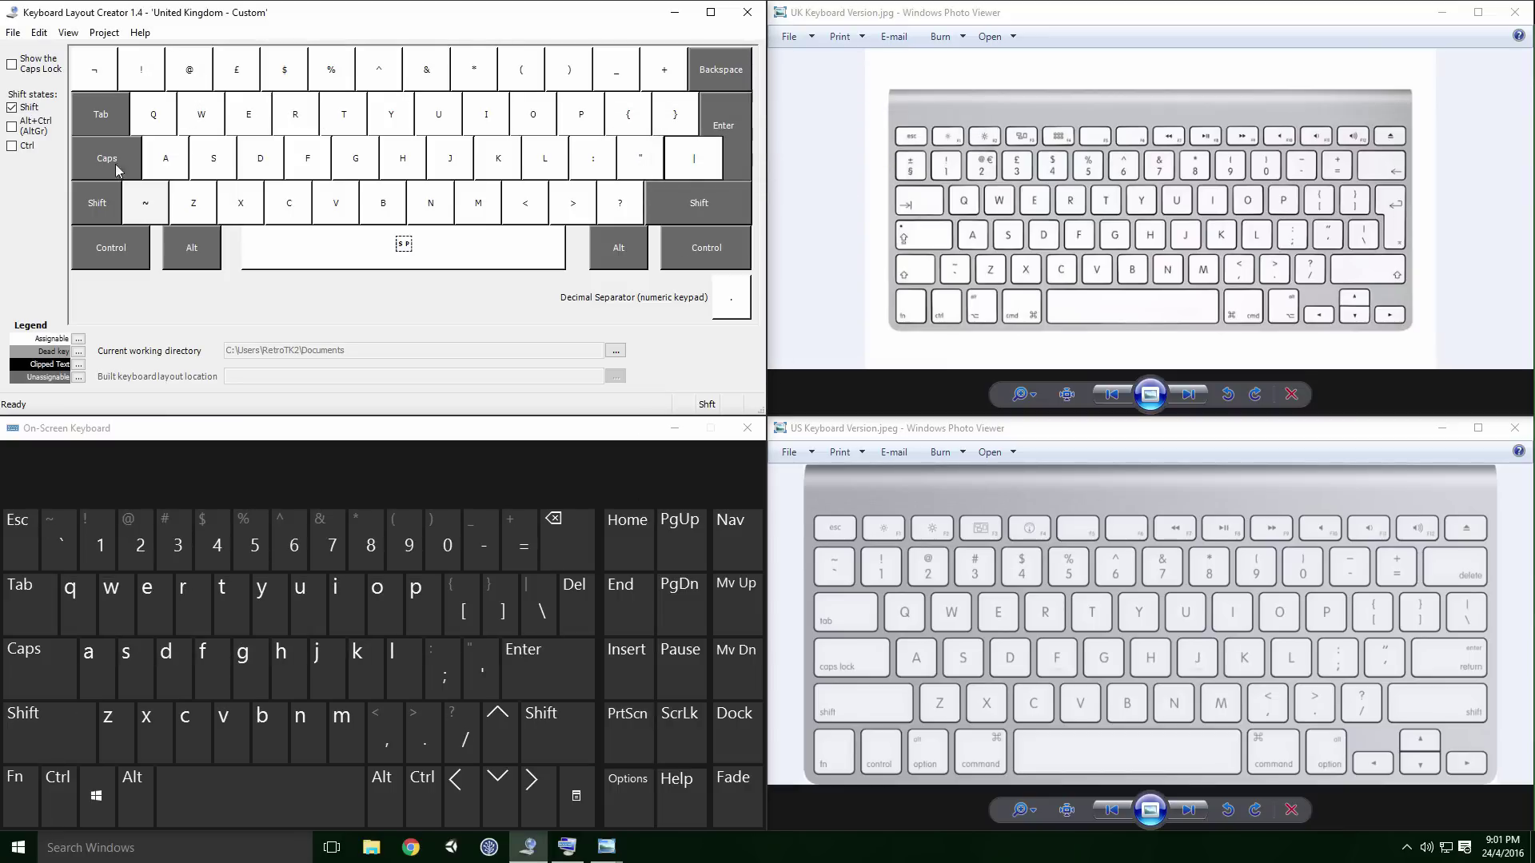
{"action": "left_click", "coordinate": [702, 170]}
{"action": "left_click", "coordinate": [541, 601]}
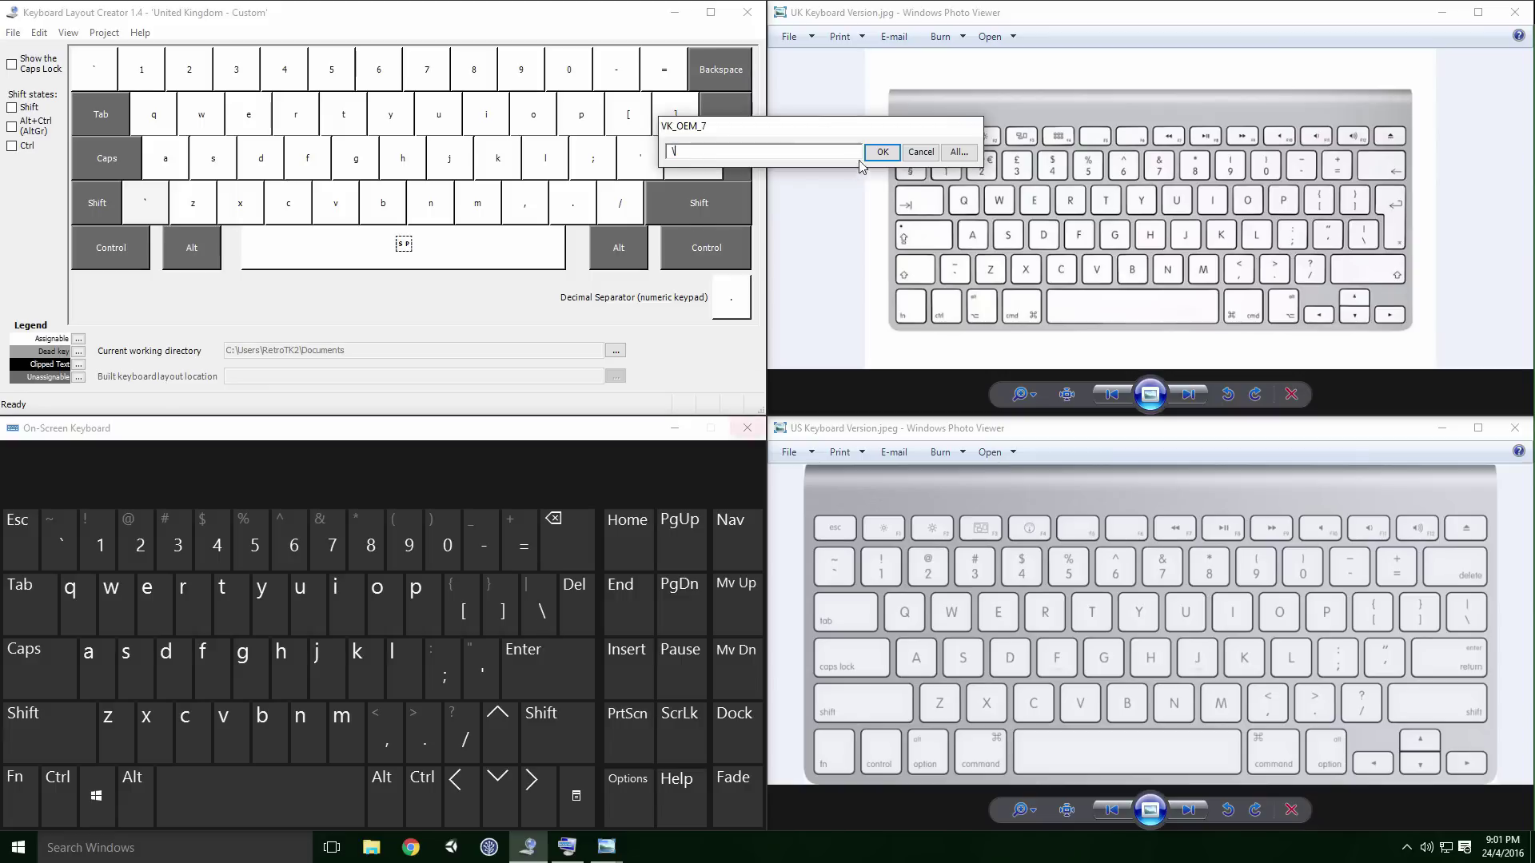
{"action": "left_click", "coordinate": [882, 152]}
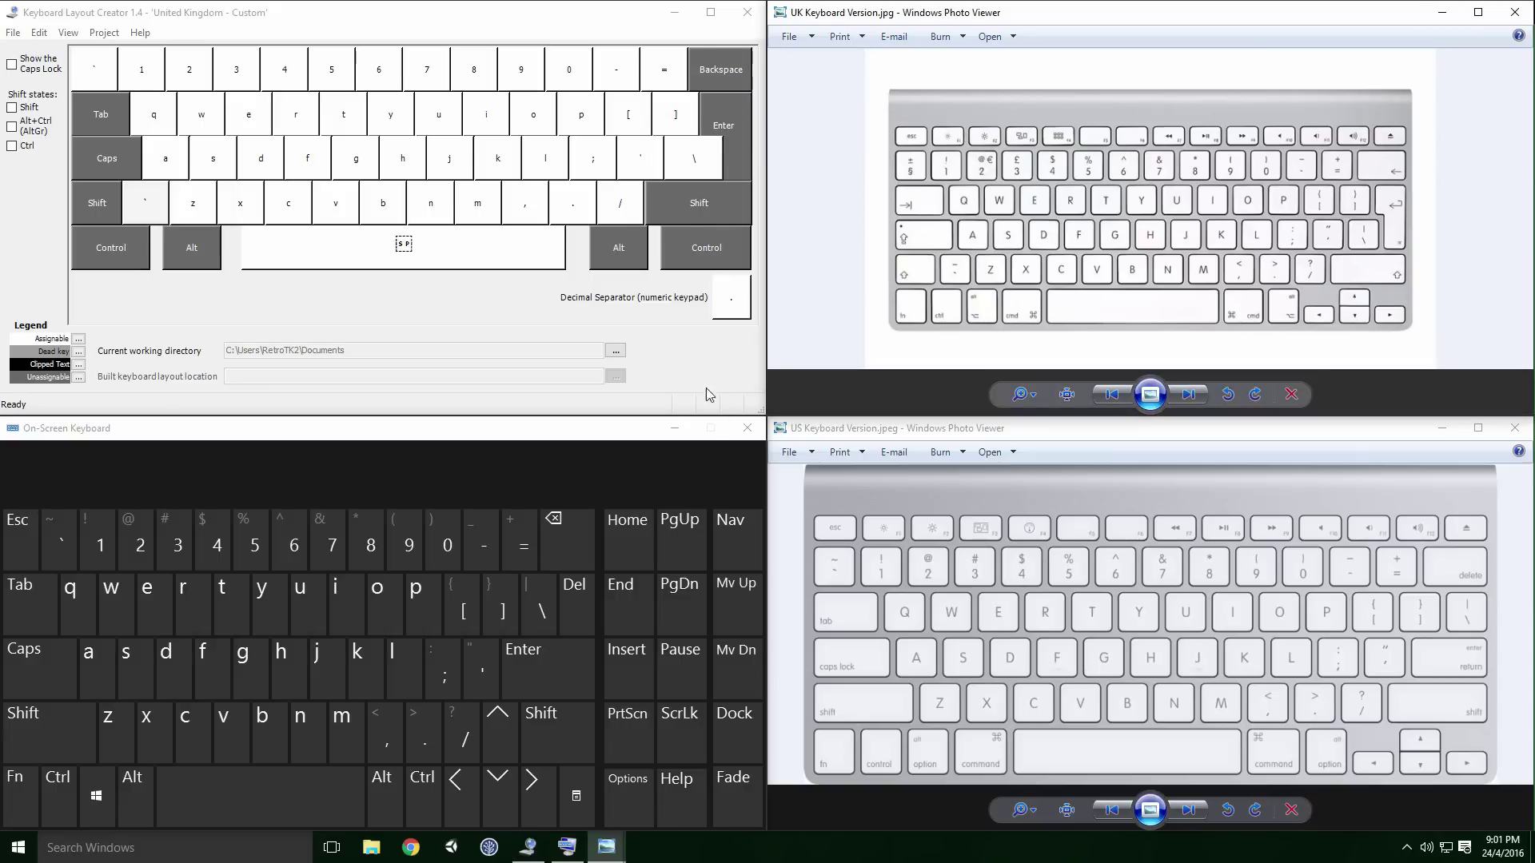
Step: Look up 'windows alt key numeric code' in Chrome and copy the ± symbol
{"action": "left_click", "coordinate": [411, 847]}
{"action": "type", "text": "windows alt key numeric code"}
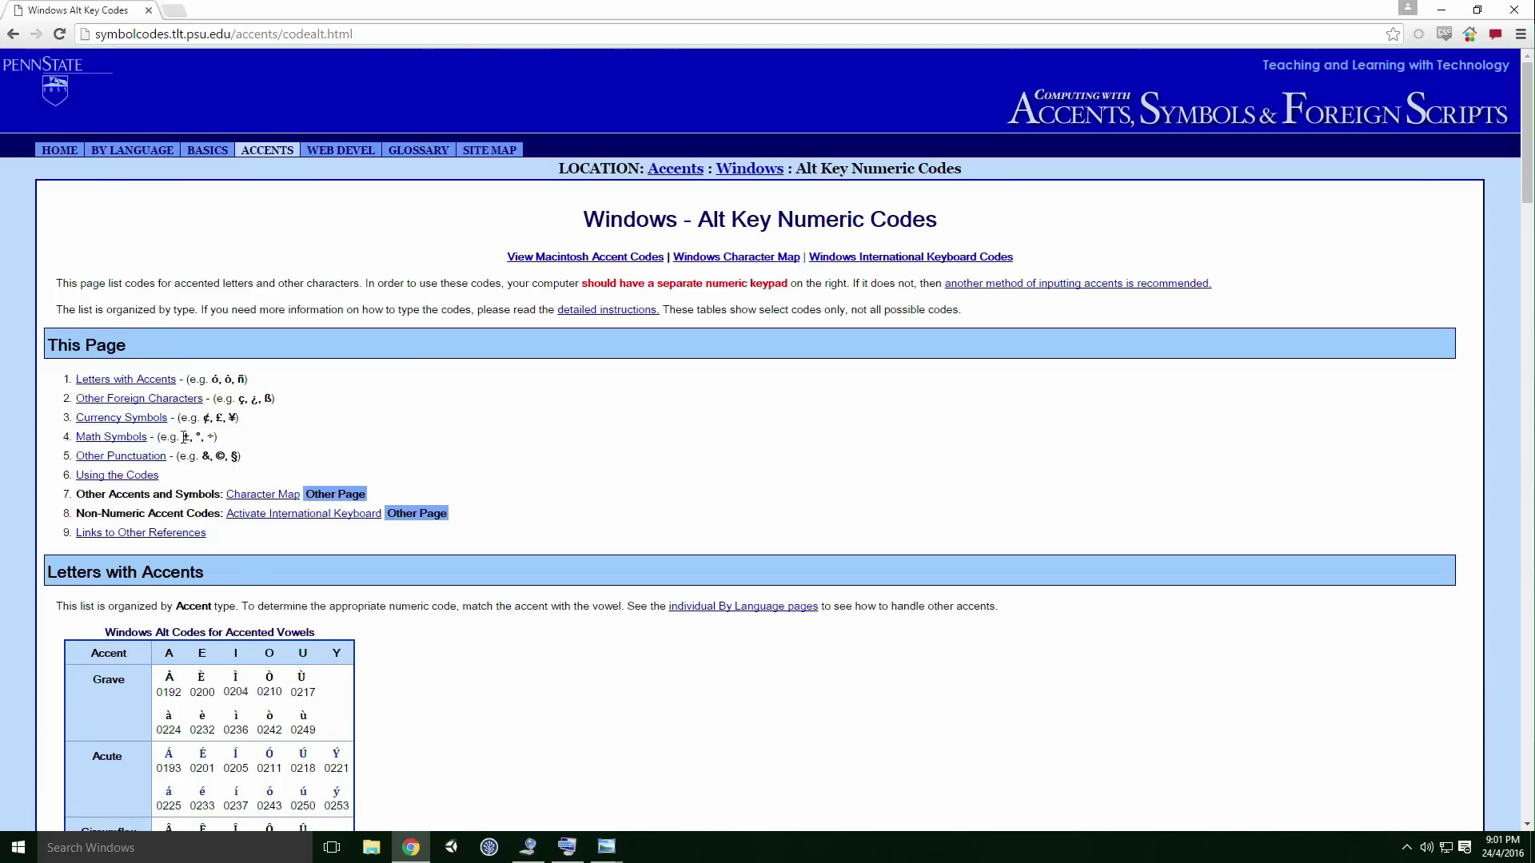
{"action": "double_click", "coordinate": [185, 437]}
{"action": "key", "text": "ctrl+c"}
{"action": "left_click", "coordinate": [528, 847]}
{"action": "left_click", "coordinate": [12, 107]}
Step: Paste ± as the shifted character of the top-left VK_OEM_8 key, keeping § unshifted
{"action": "left_click", "coordinate": [95, 70]}
{"action": "key", "text": "ctrl+v"}
{"action": "left_click", "coordinate": [289, 63]}
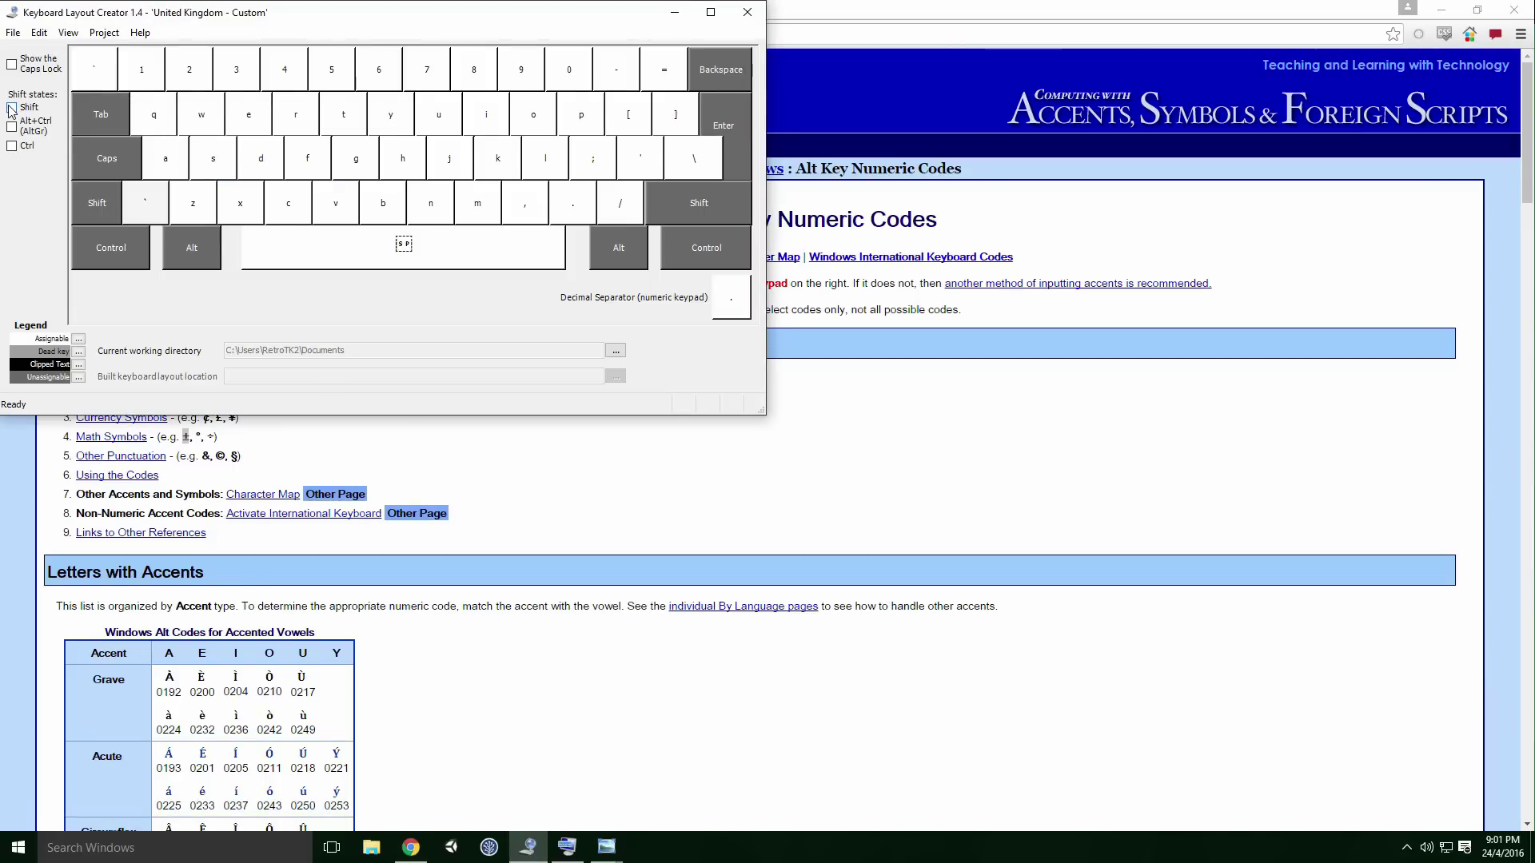
{"action": "left_click", "coordinate": [12, 107]}
{"action": "left_click", "coordinate": [110, 78]}
{"action": "left_click", "coordinate": [289, 63]}
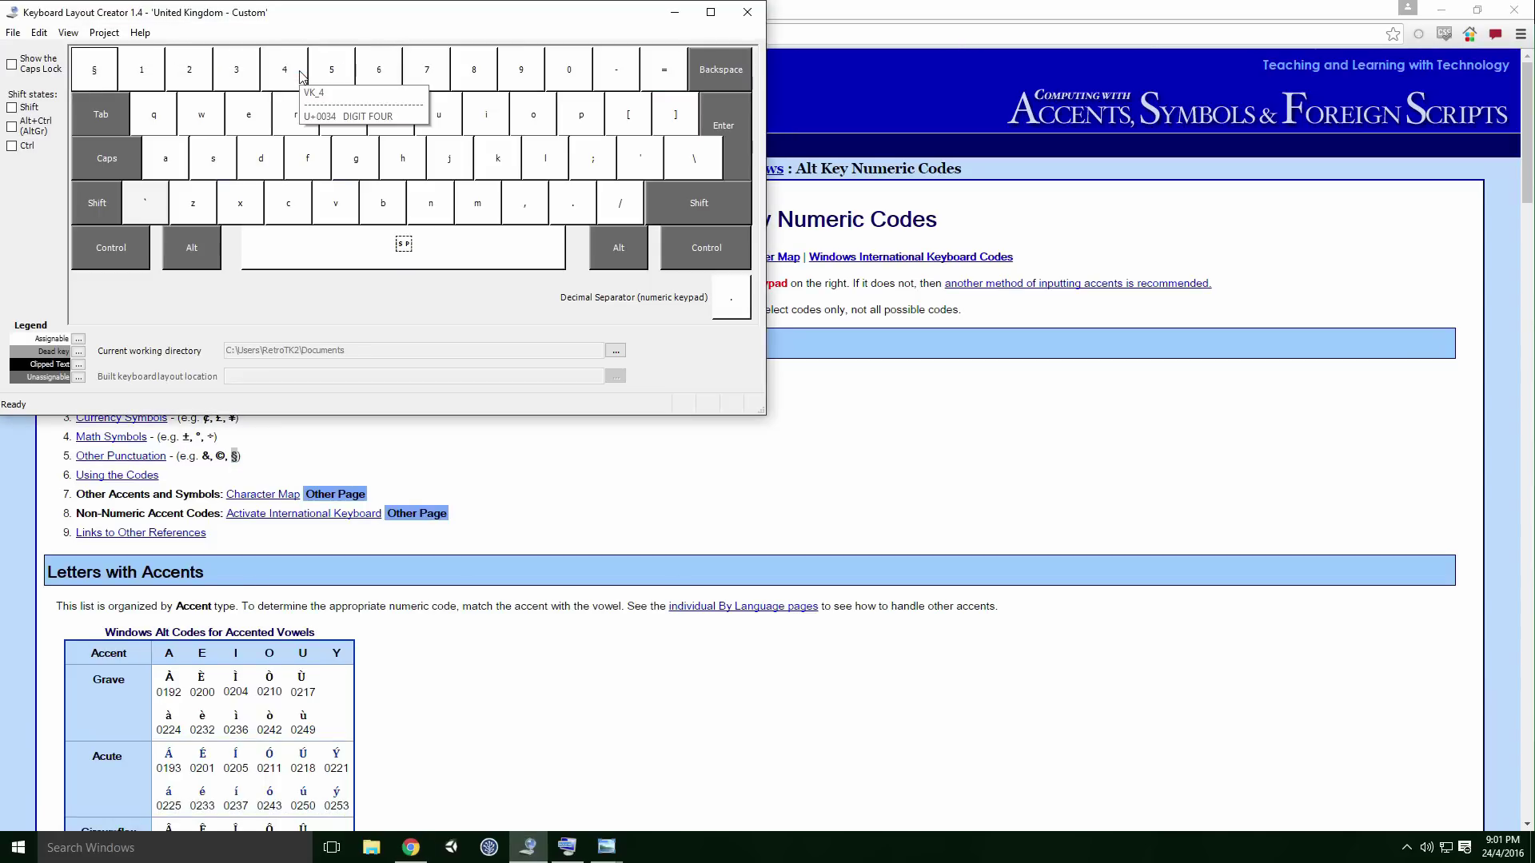
Step: Change VK_OEM_8's unshifted character to # and close the On-Screen Keyboard
{"action": "left_click", "coordinate": [1436, 11]}
{"action": "left_click", "coordinate": [566, 848]}
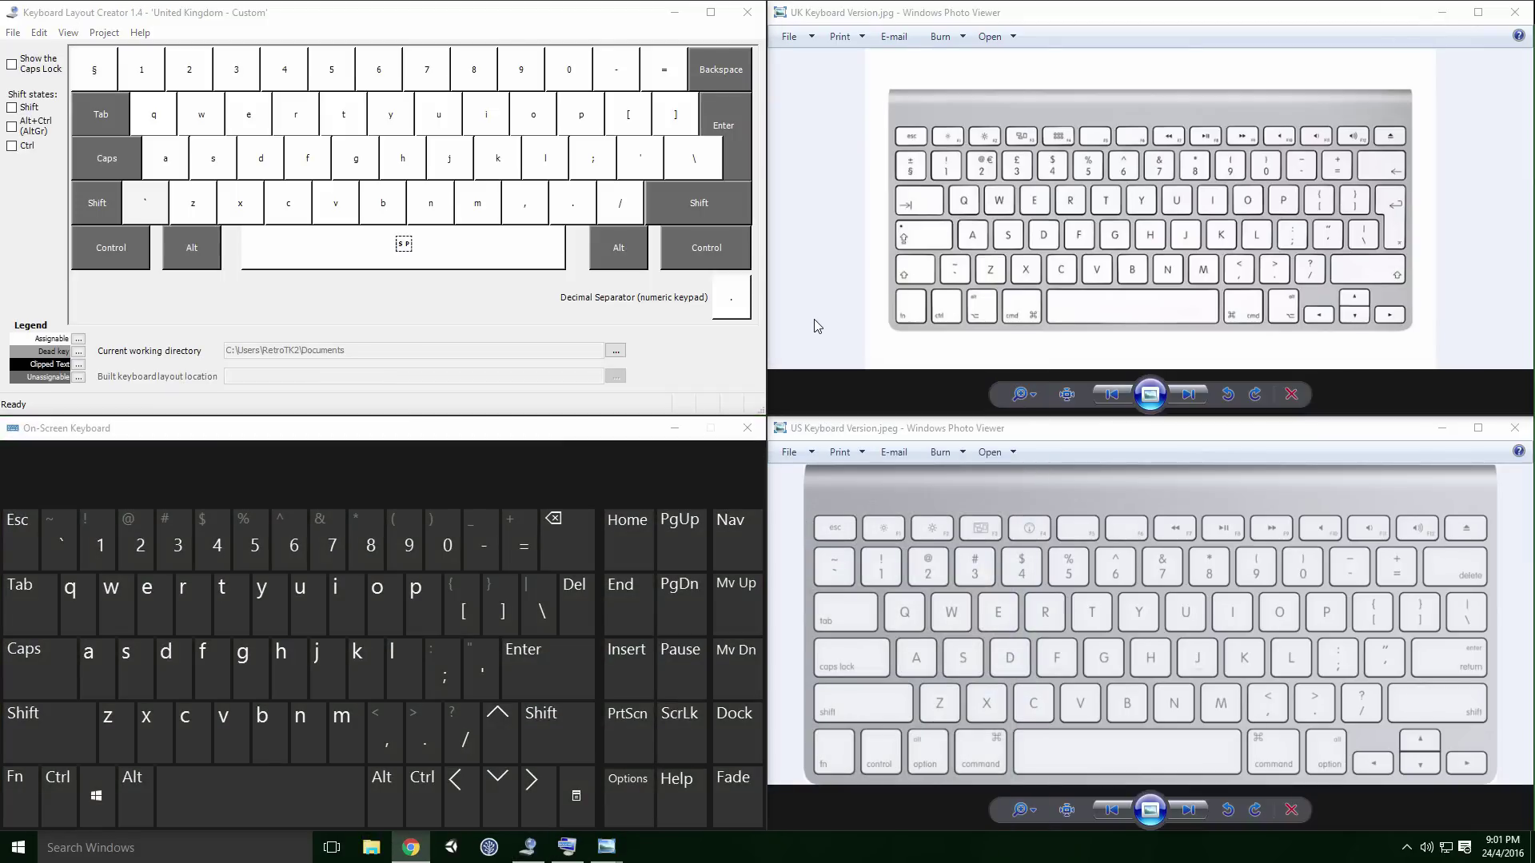
{"action": "left_click", "coordinate": [109, 70]}
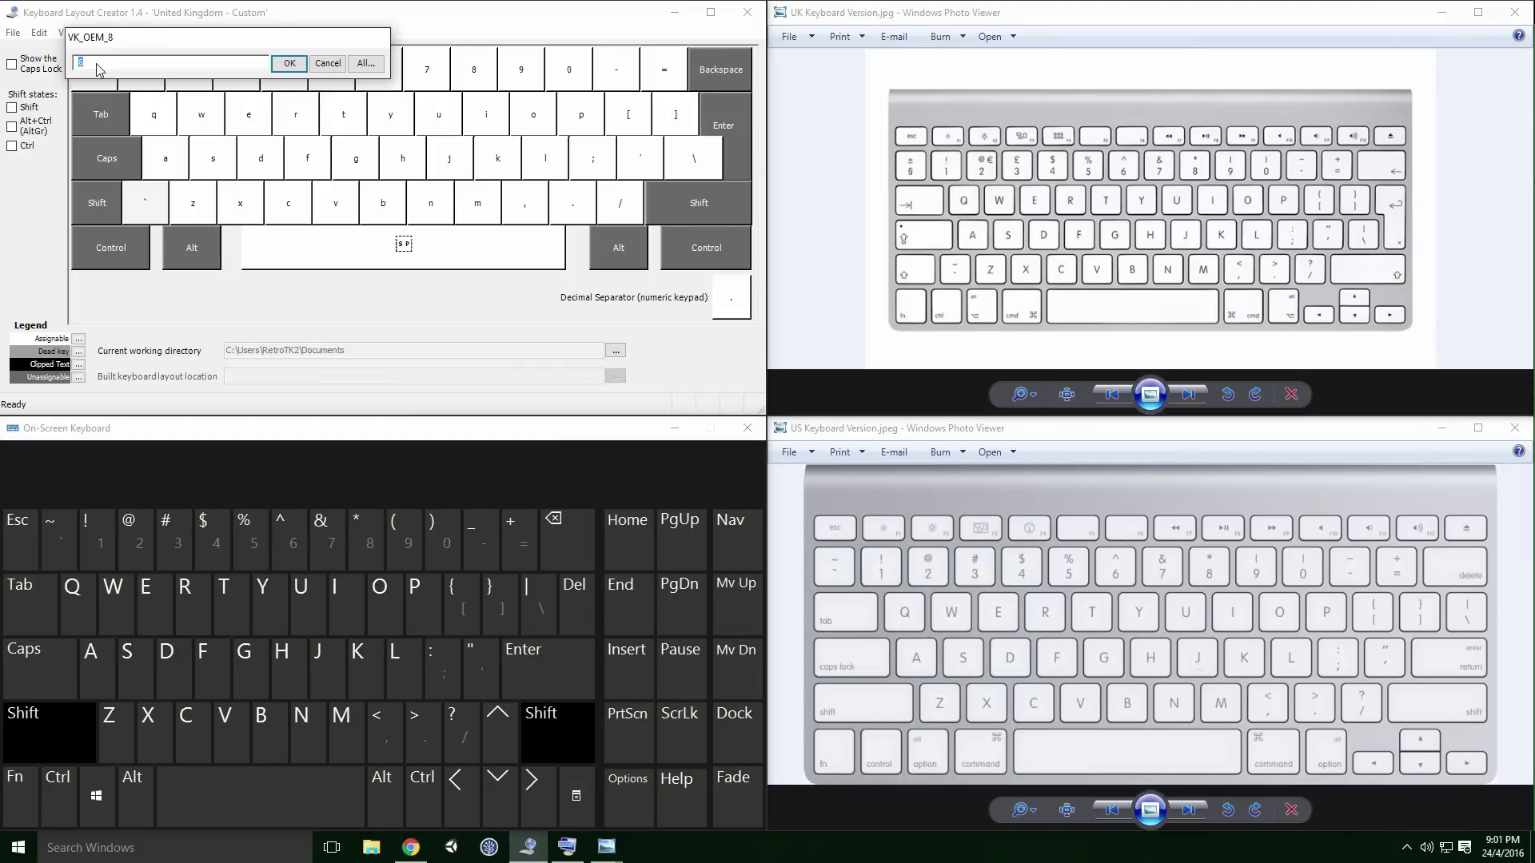
{"action": "key", "text": "Return"}
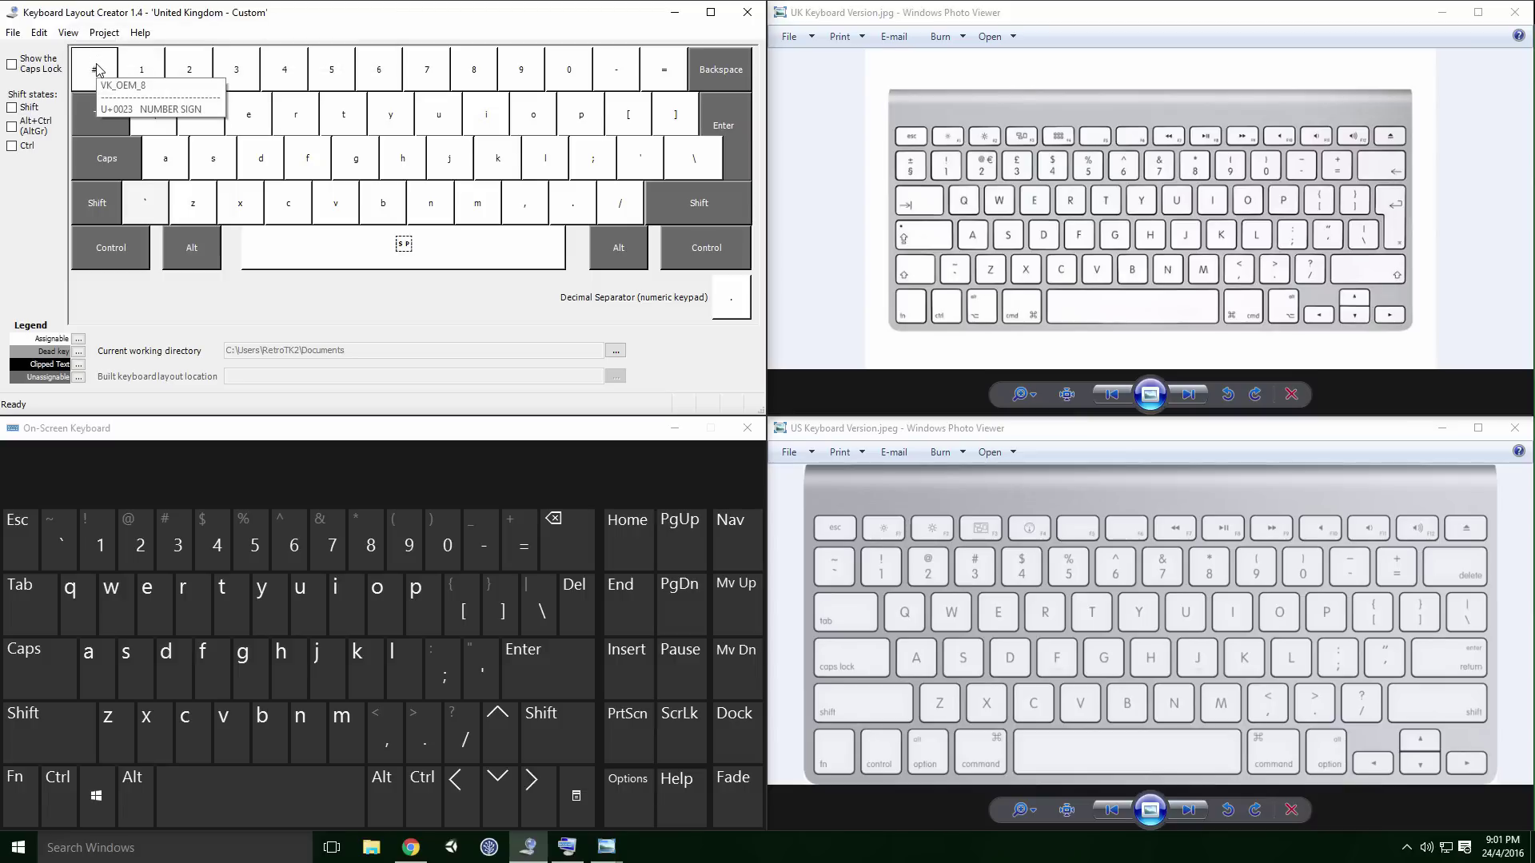
{"action": "left_click", "coordinate": [747, 427]}
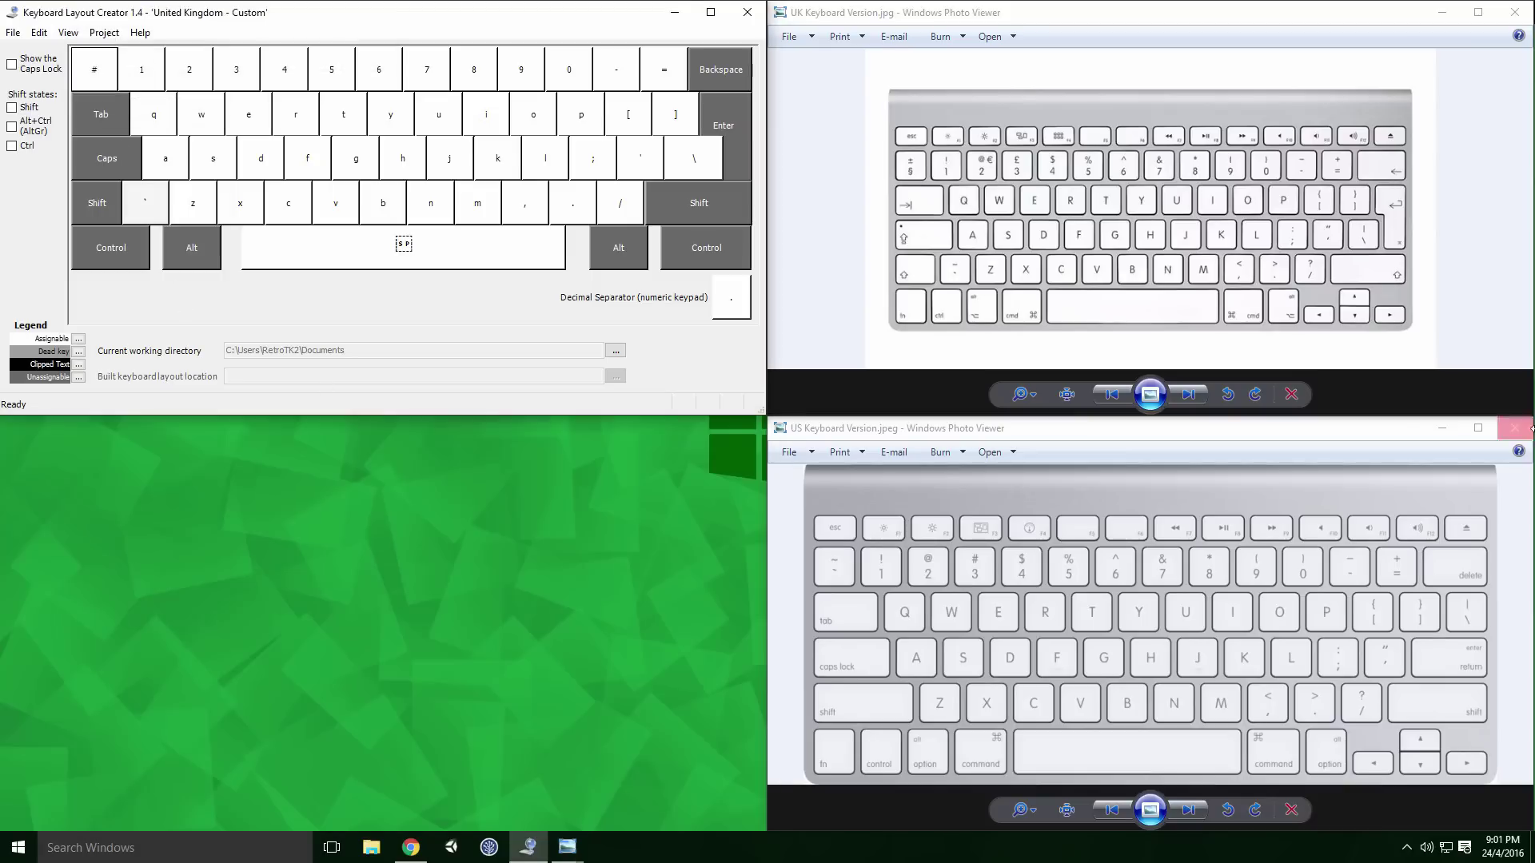
Step: Close the keyboard photos and make a new Desktop\Keyboard folder the working directory
{"action": "key", "text": "alt+F4"}
{"action": "key", "text": "alt+F4"}
{"action": "double_click", "coordinate": [424, 15]}
{"action": "left_click", "coordinate": [616, 767]}
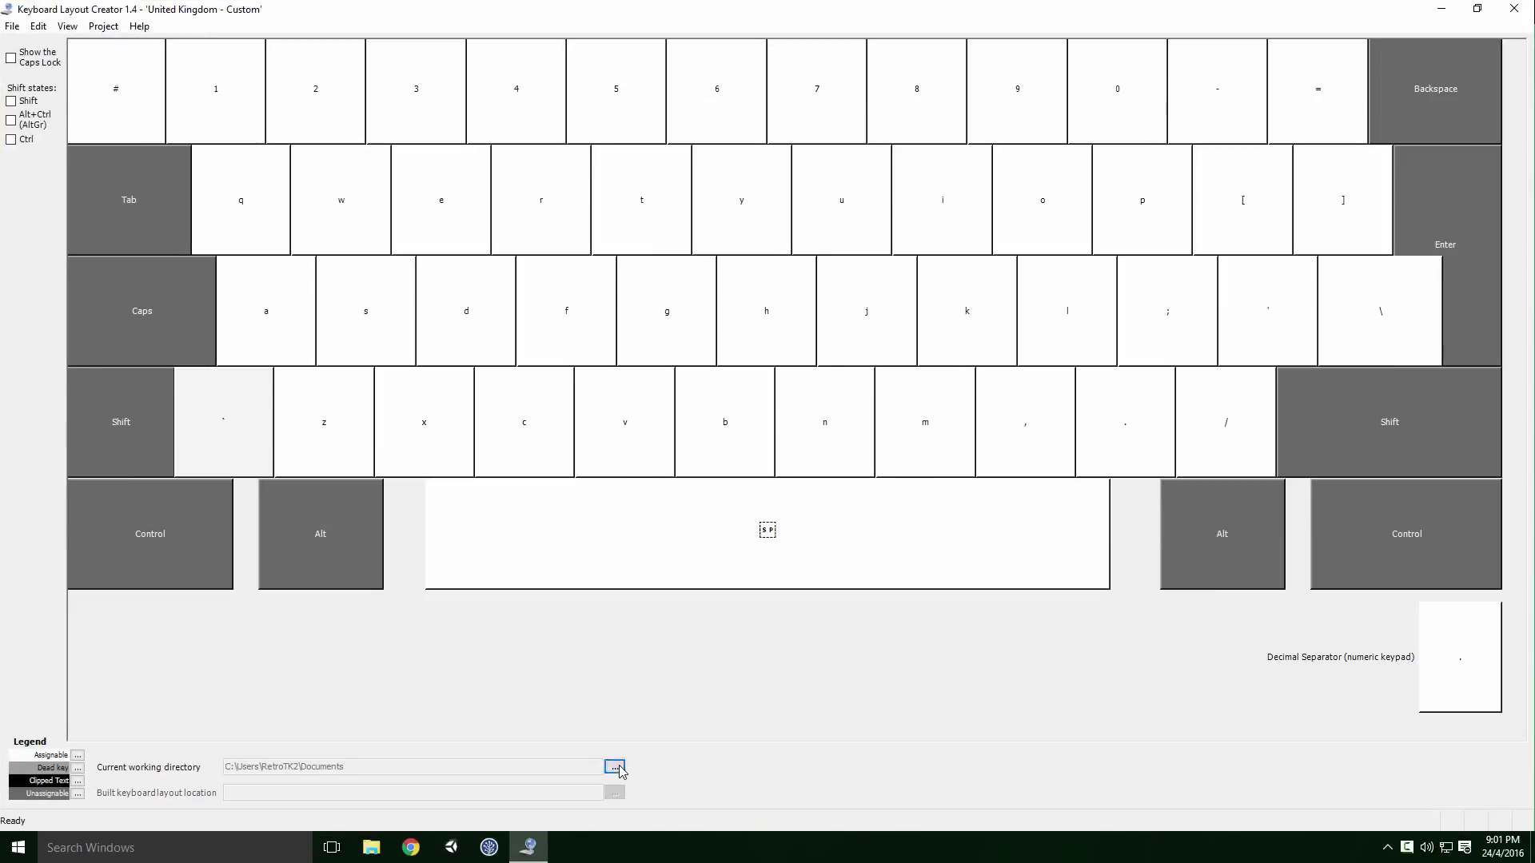
{"action": "left_click", "coordinate": [696, 569]}
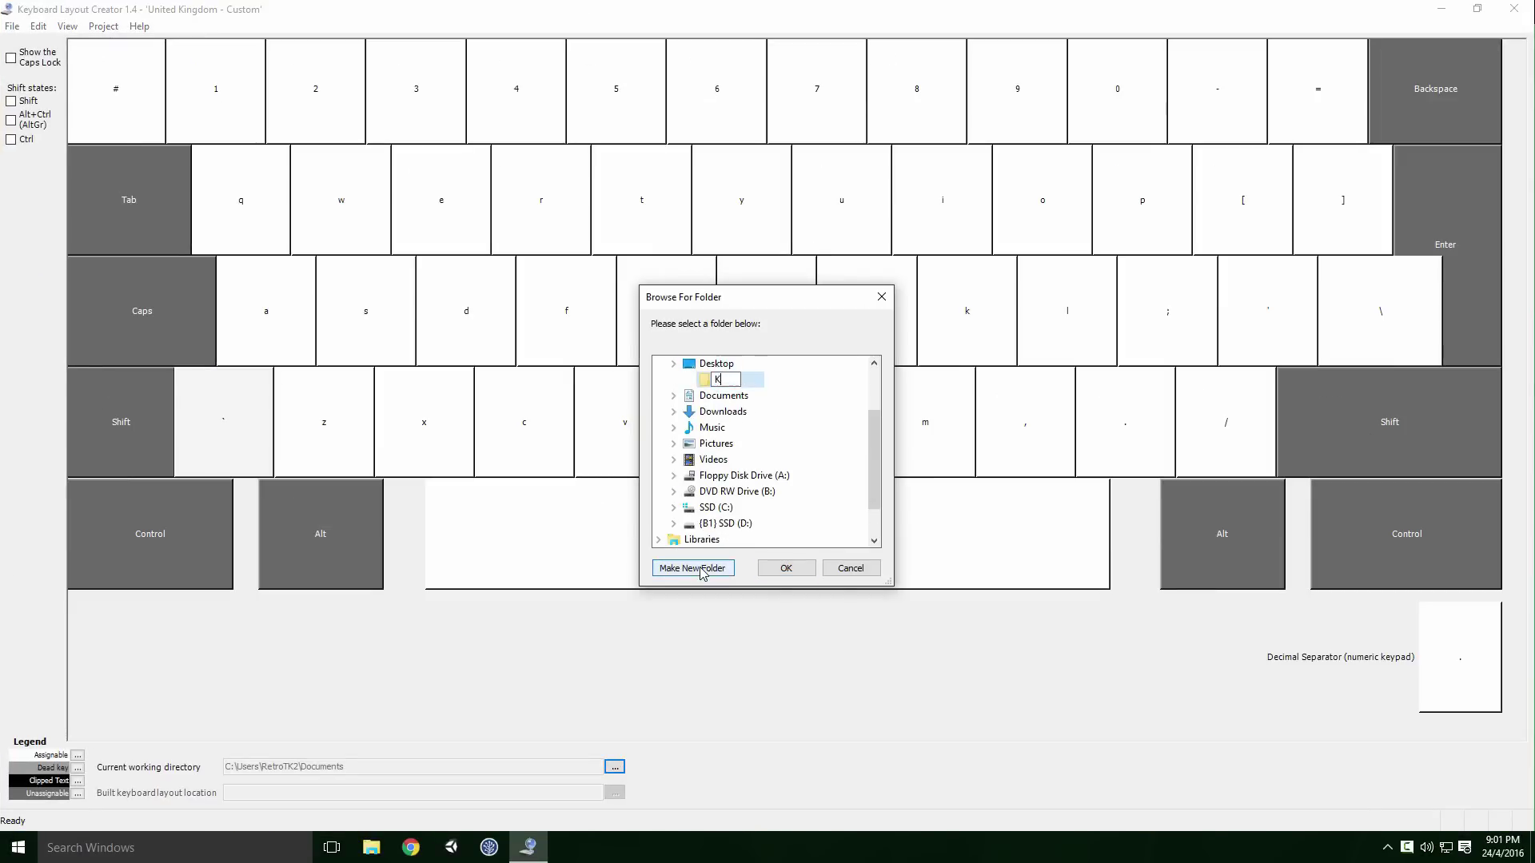
{"action": "type", "text": "Keyboard"}
{"action": "left_click", "coordinate": [779, 568]}
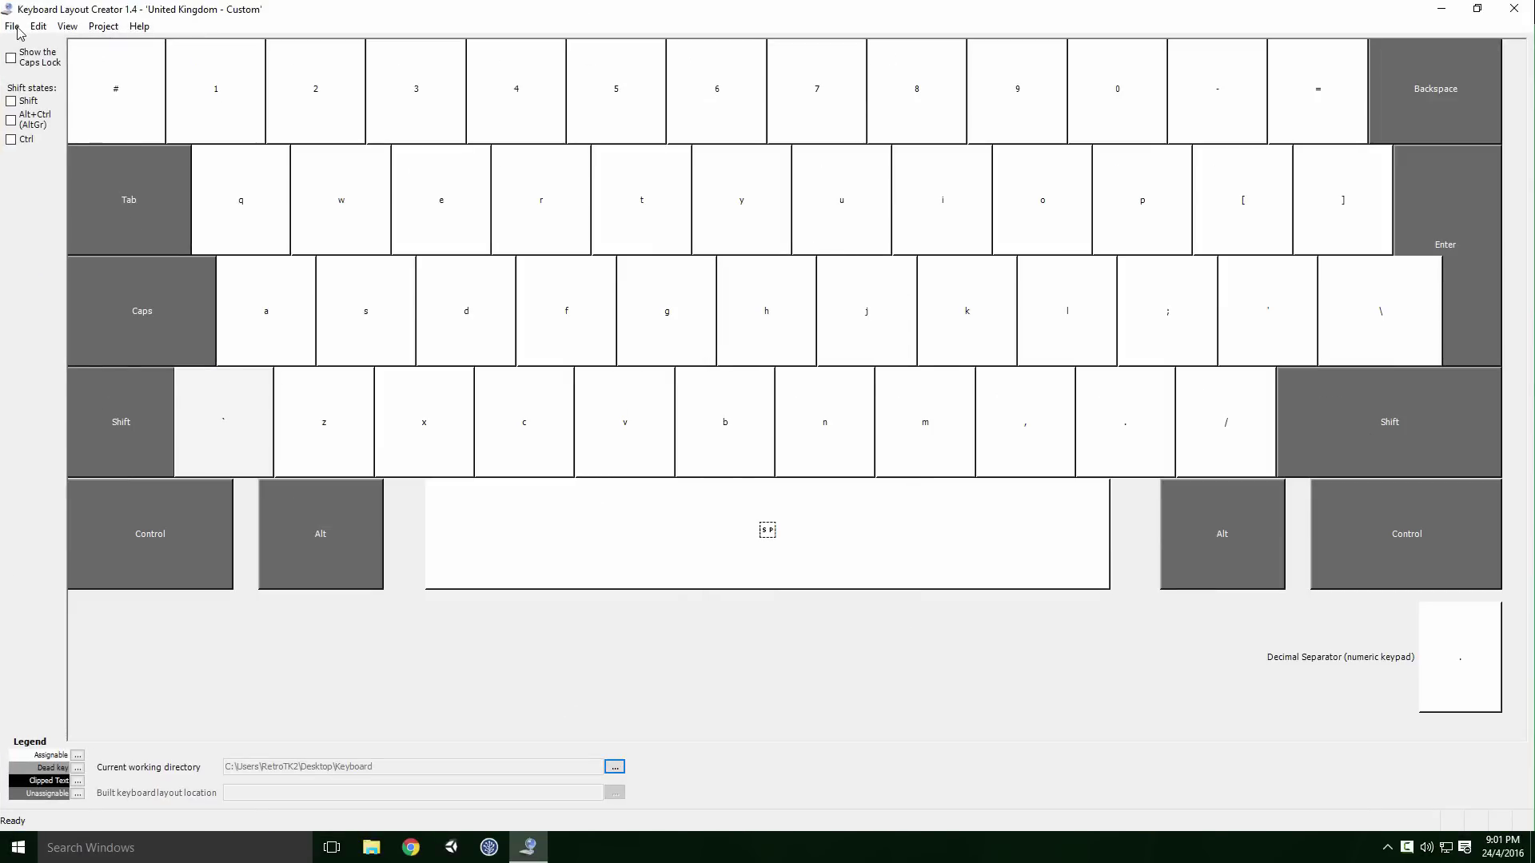
Step: Save the source as UK-Apple.klc with description 'United Kingdom - Apple' and a company name
{"action": "left_click", "coordinate": [16, 26]}
{"action": "left_click", "coordinate": [69, 118]}
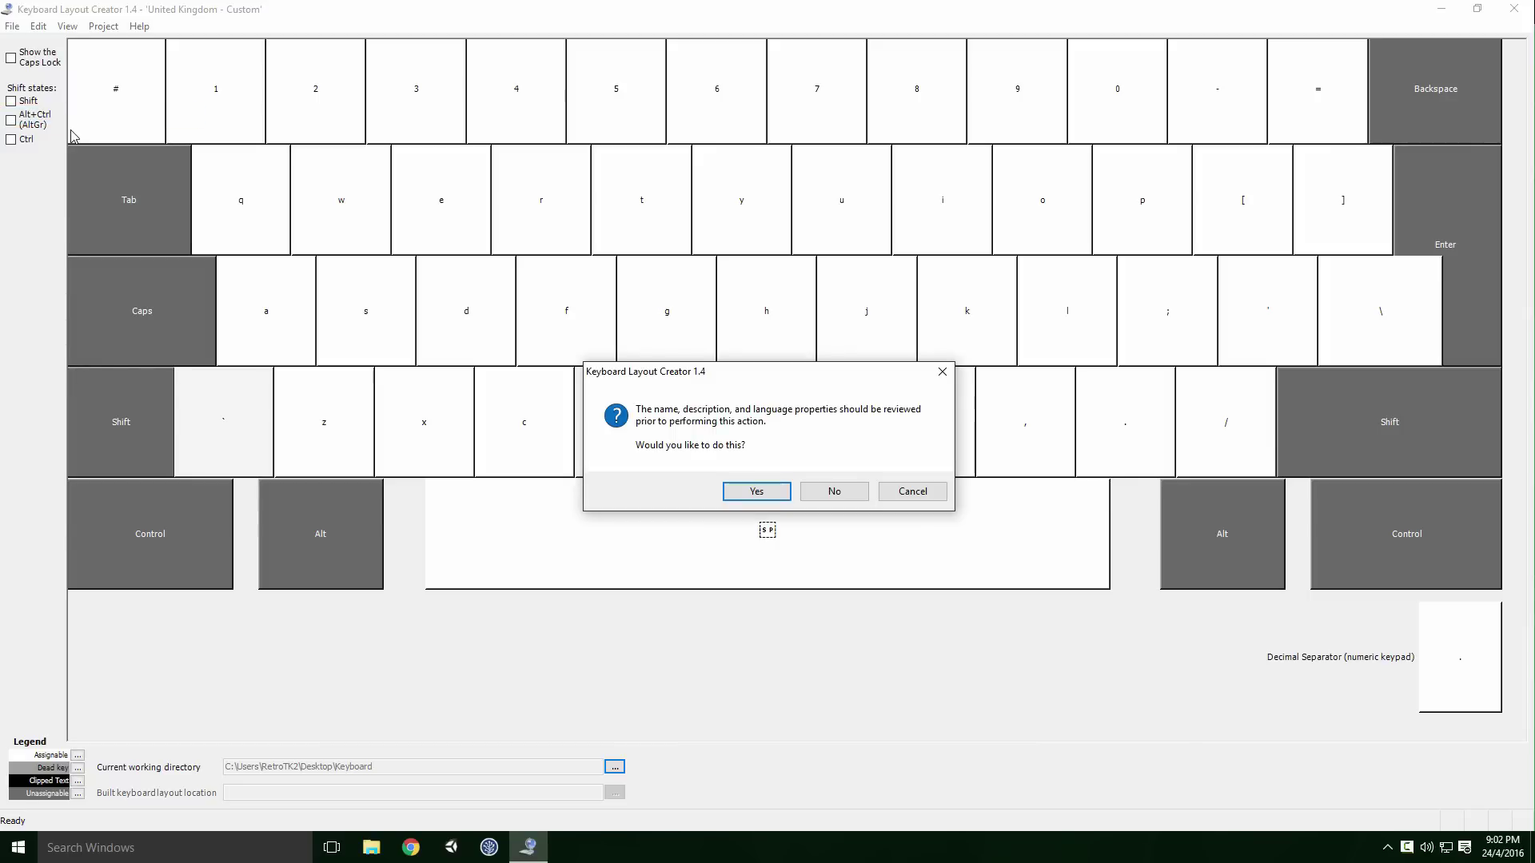
{"action": "left_click", "coordinate": [756, 491]}
{"action": "type", "text": "UK-Apple"}
{"action": "key", "text": "Tab"}
{"action": "type", "text": "United Kingdom - Apple"}
{"action": "key", "text": "Tab"}
{"action": "type", "text": "RettoTK2"}
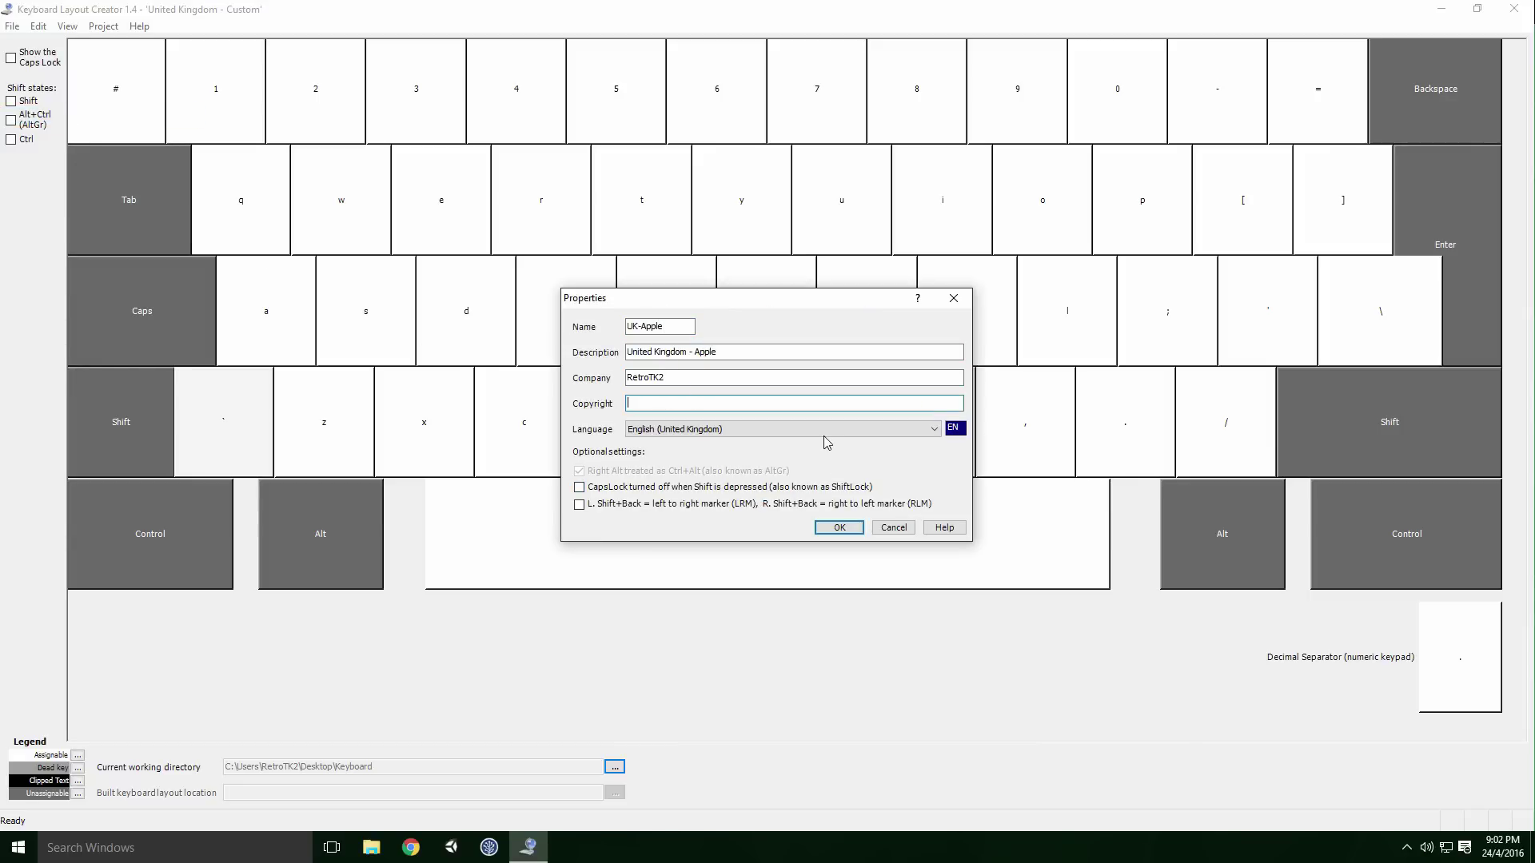
{"action": "left_click", "coordinate": [839, 527]}
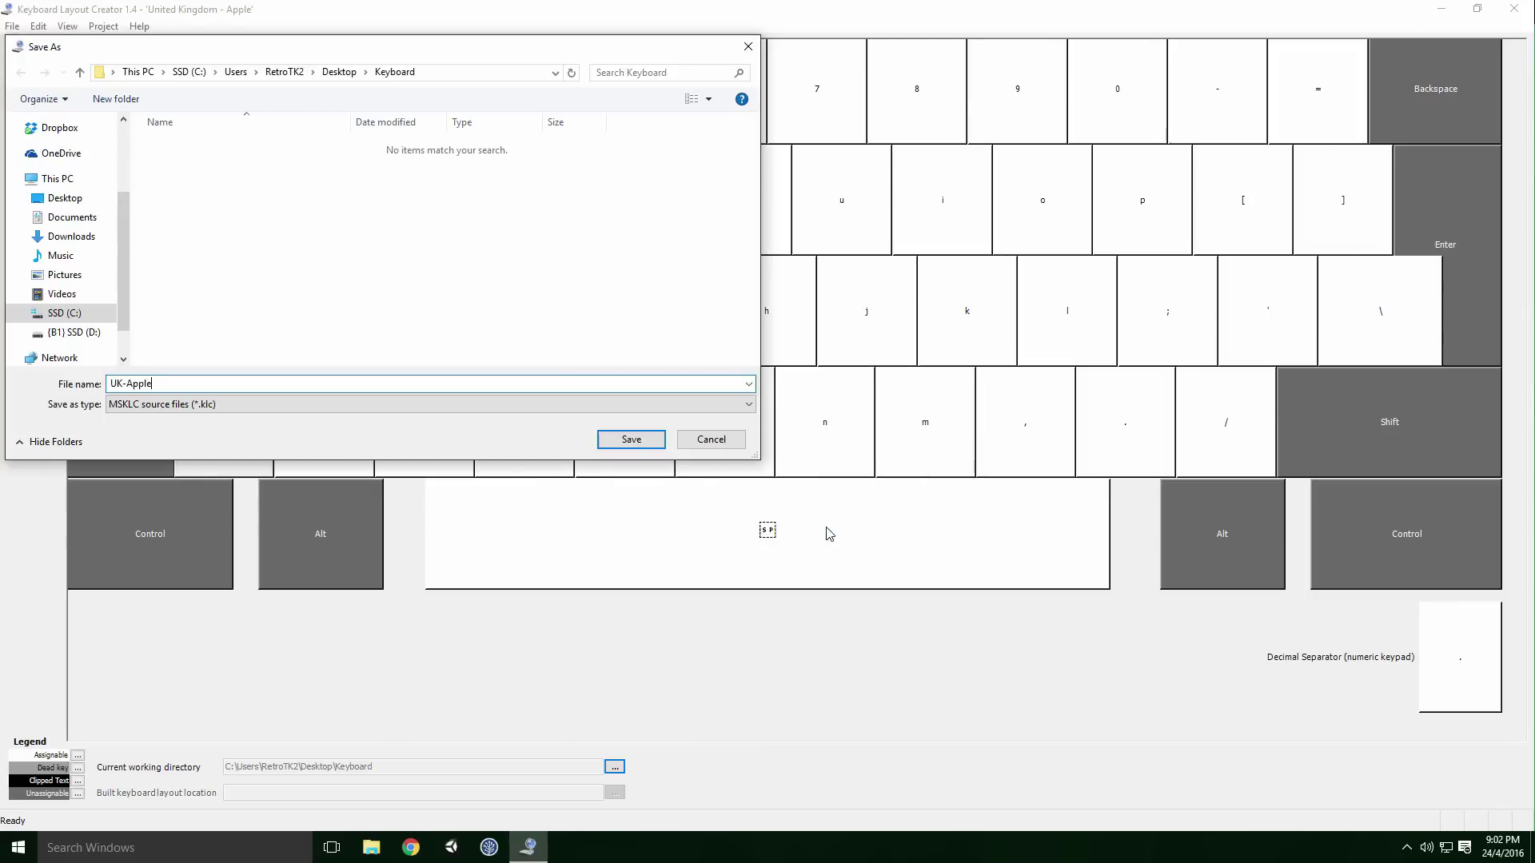
{"action": "key", "text": "Return"}
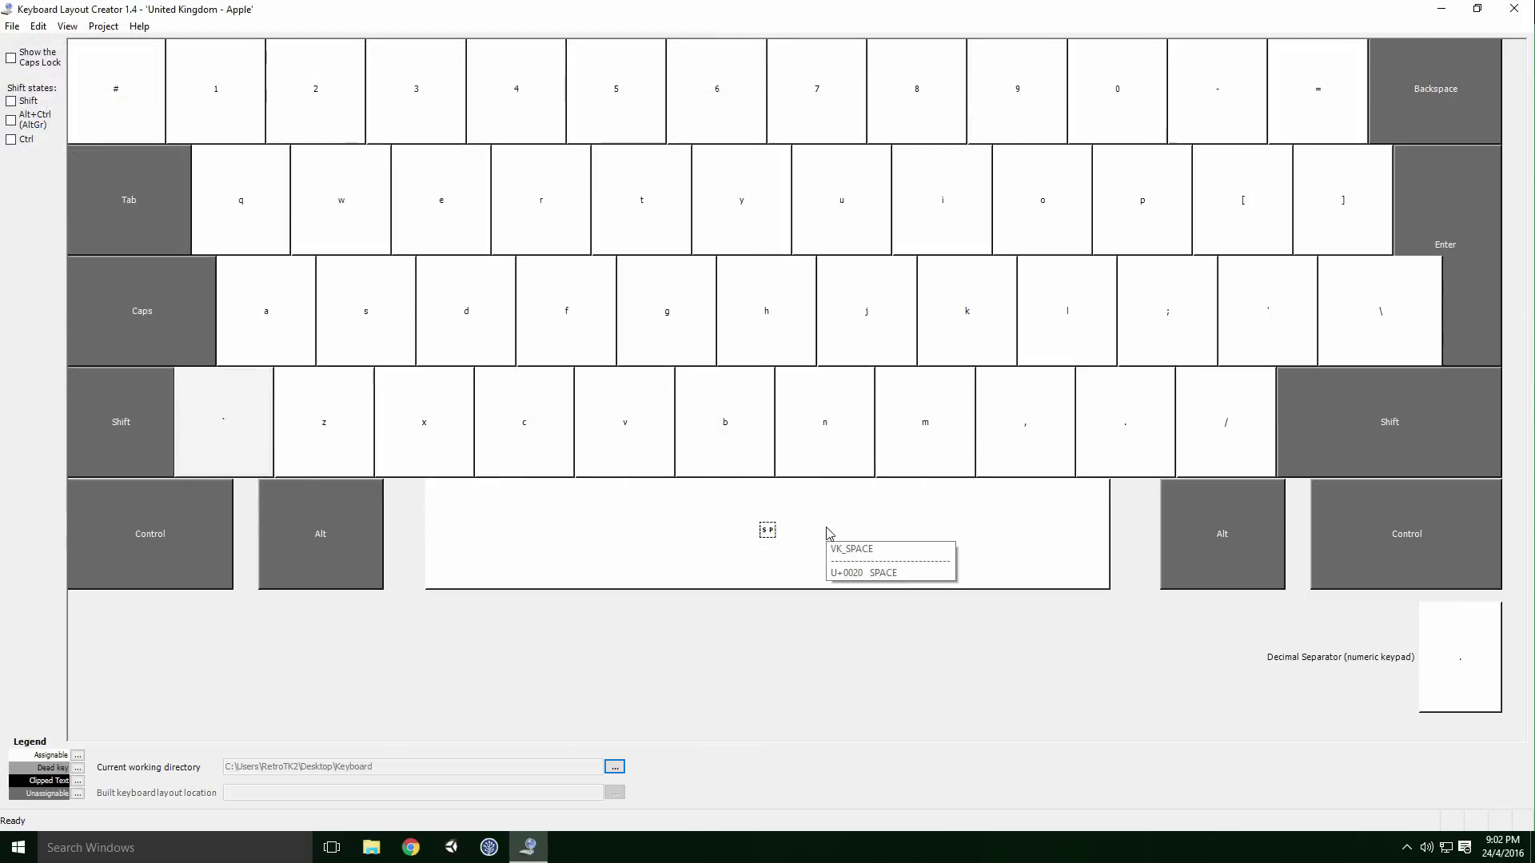
Step: Build the keyboard DLL and setup package, reviewing then closing the verification log
{"action": "left_click", "coordinate": [36, 27]}
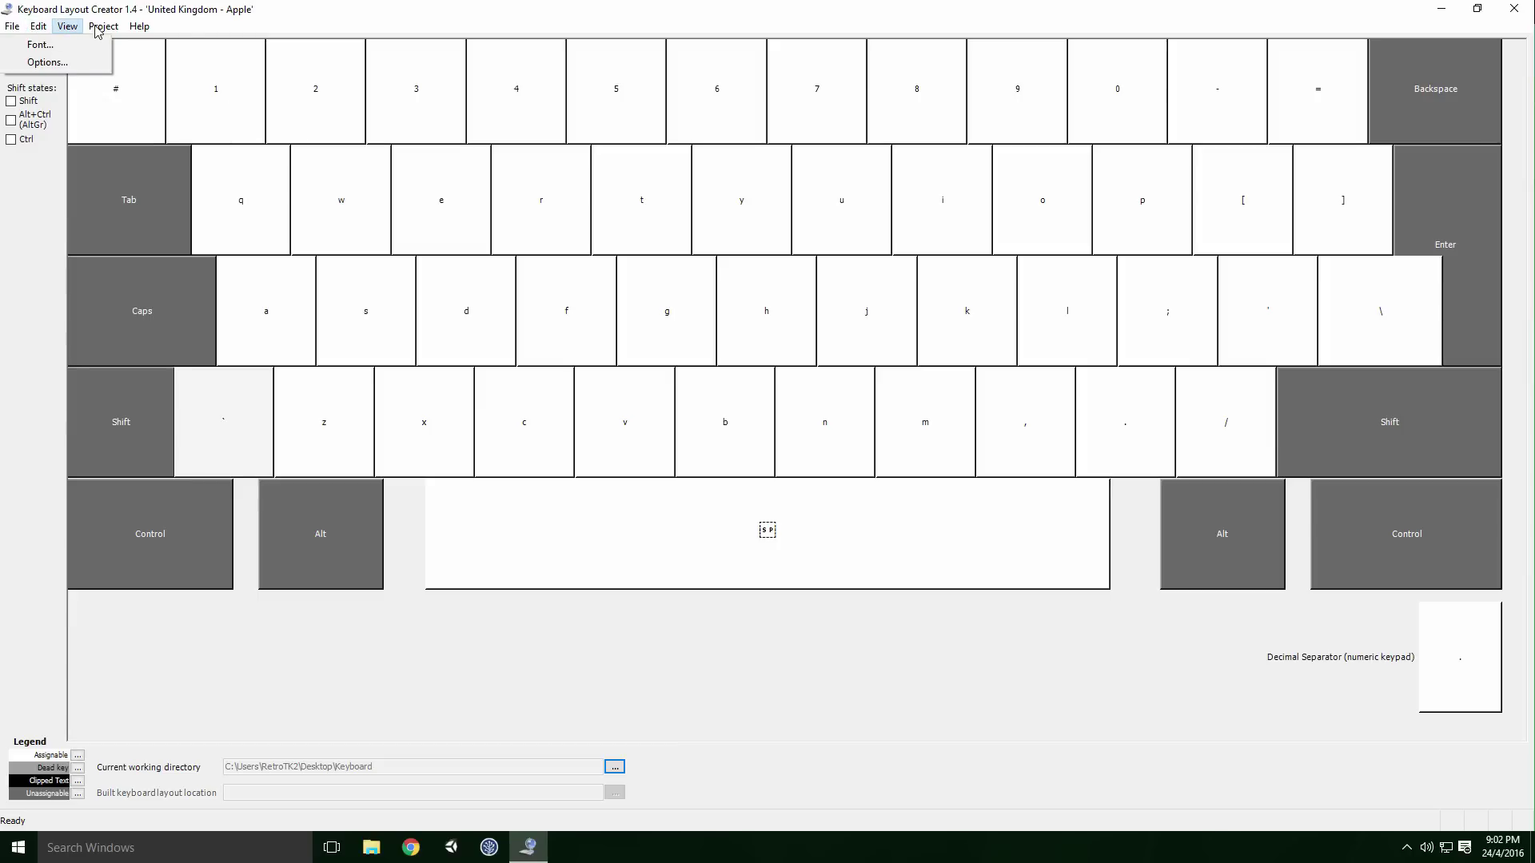
{"action": "mouse_move", "coordinate": [104, 26]}
{"action": "left_click", "coordinate": [104, 80]}
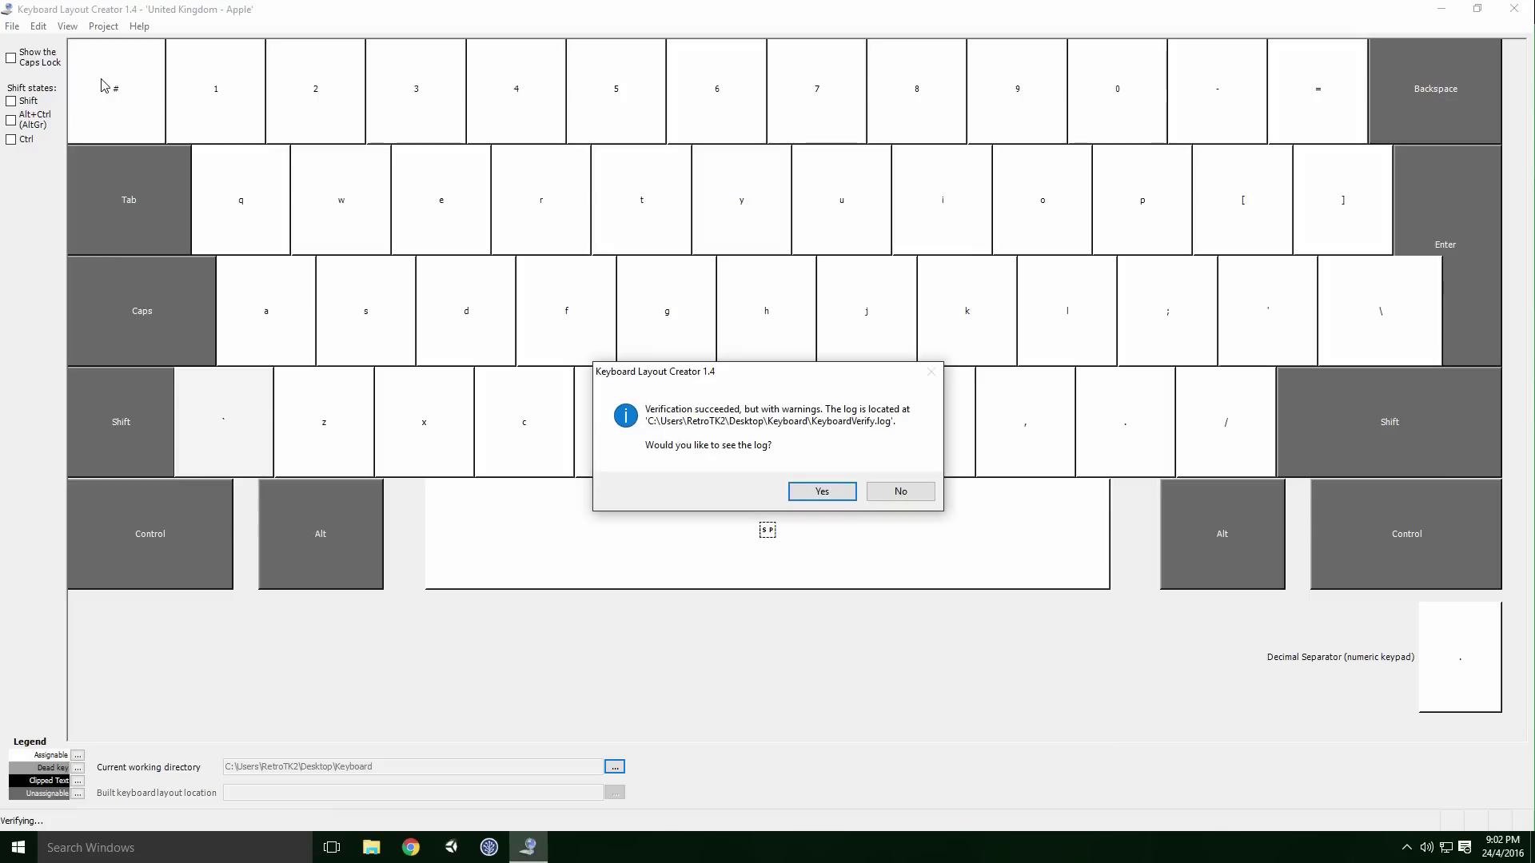
{"action": "left_click", "coordinate": [826, 493]}
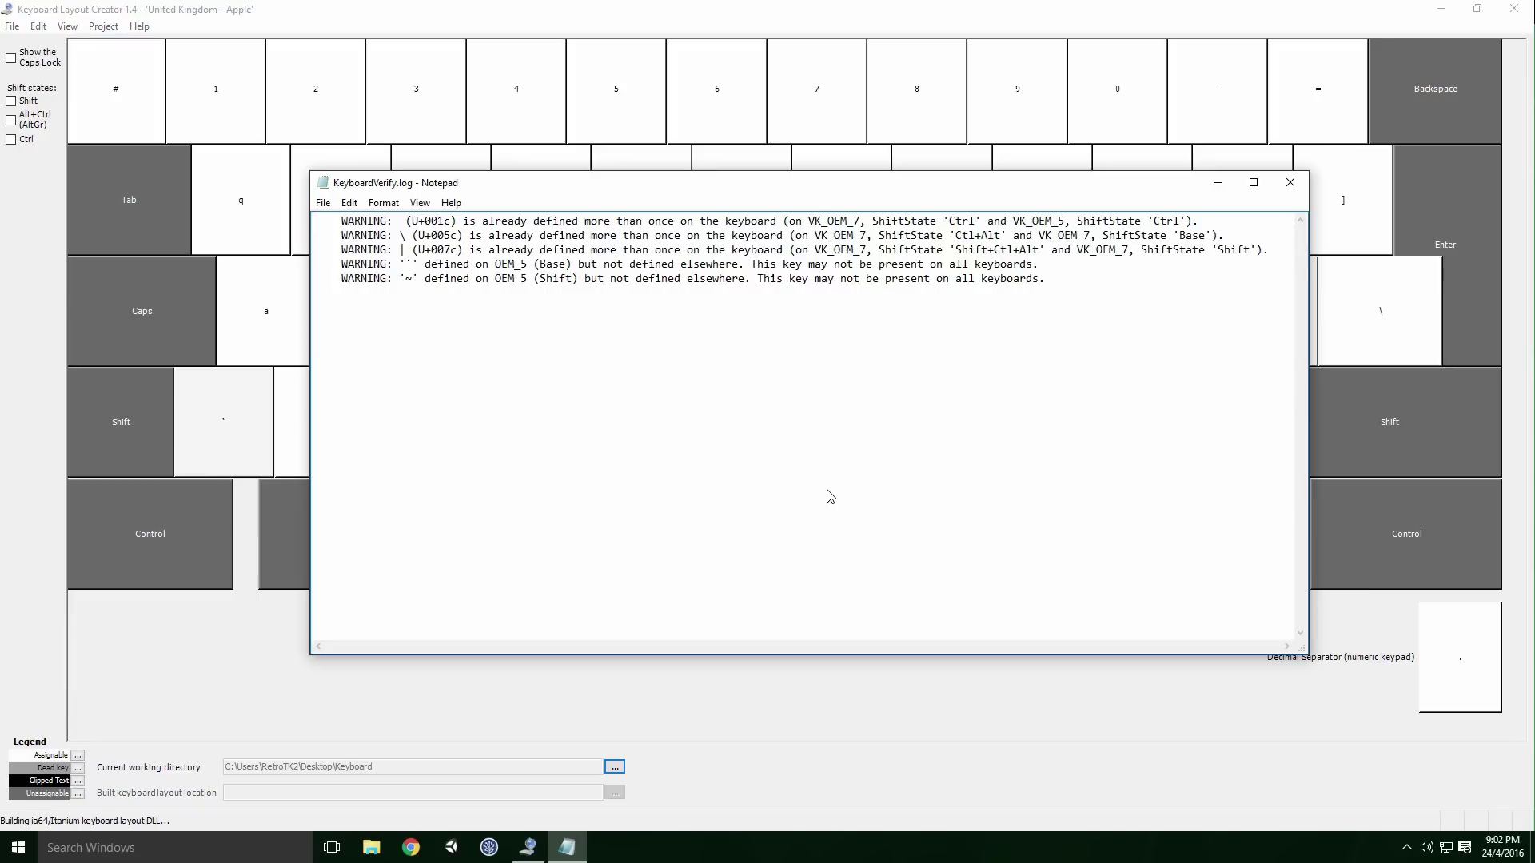
{"action": "left_click", "coordinate": [1289, 182]}
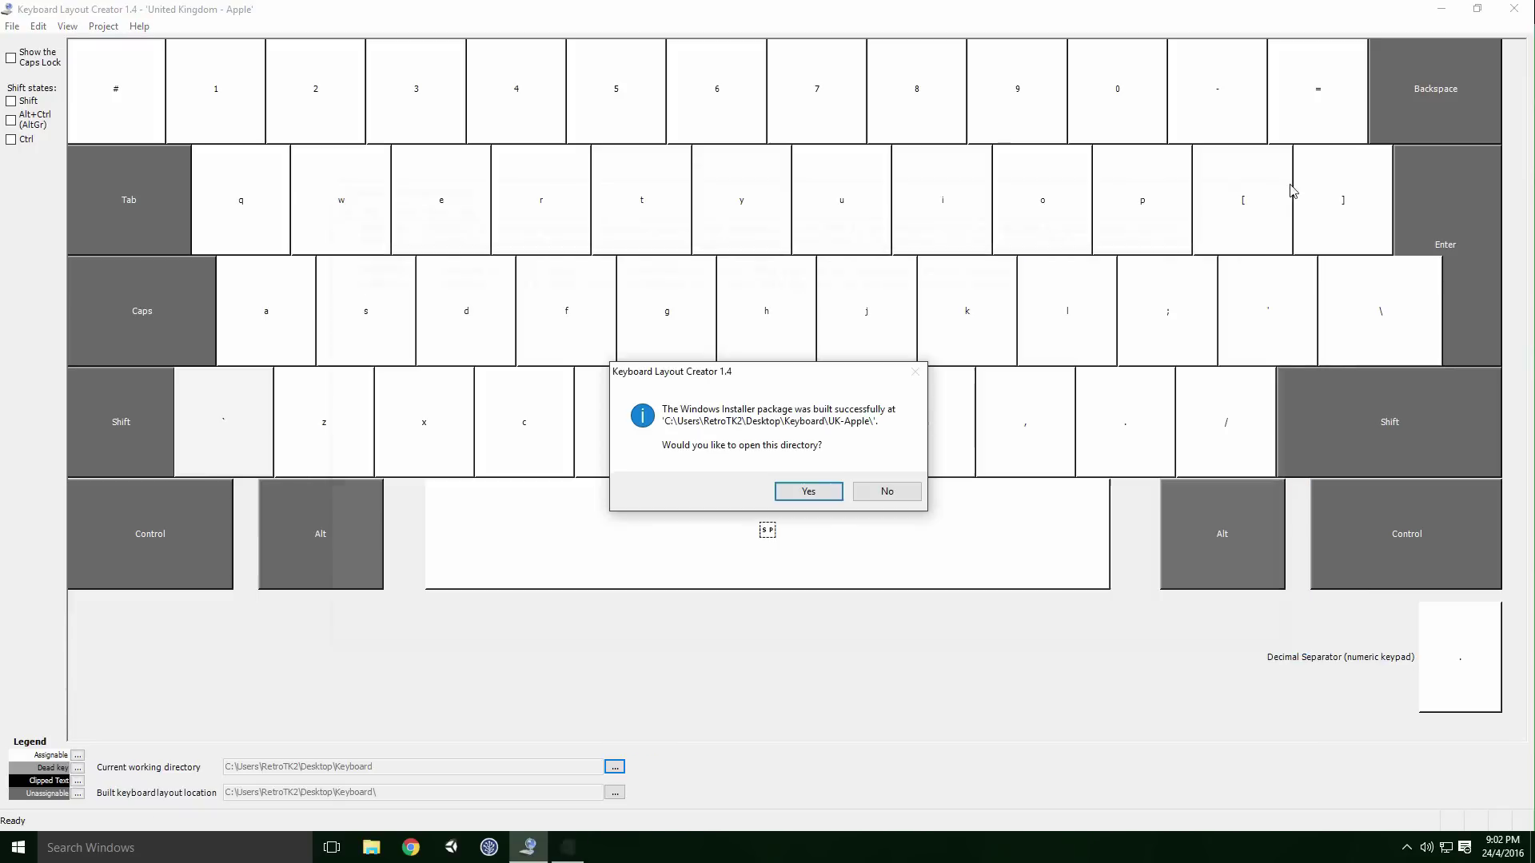
Step: Run setup.exe from the uk-apple output folder to install the layout
{"action": "left_click", "coordinate": [810, 492]}
{"action": "left_click", "coordinate": [549, 217]}
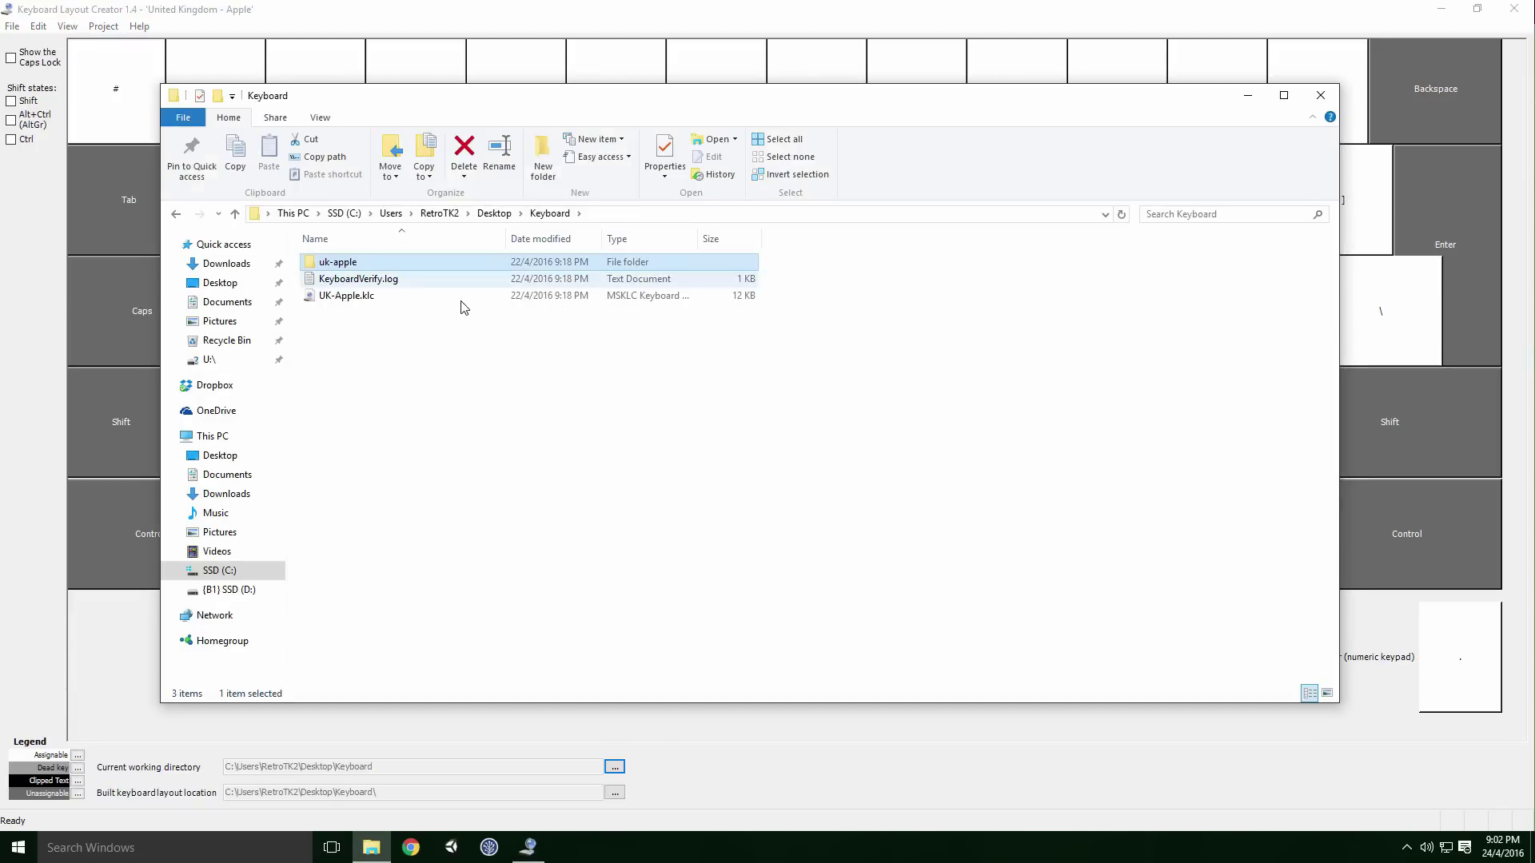
{"action": "key", "text": "alt+Left"}
{"action": "left_click", "coordinate": [1514, 8]}
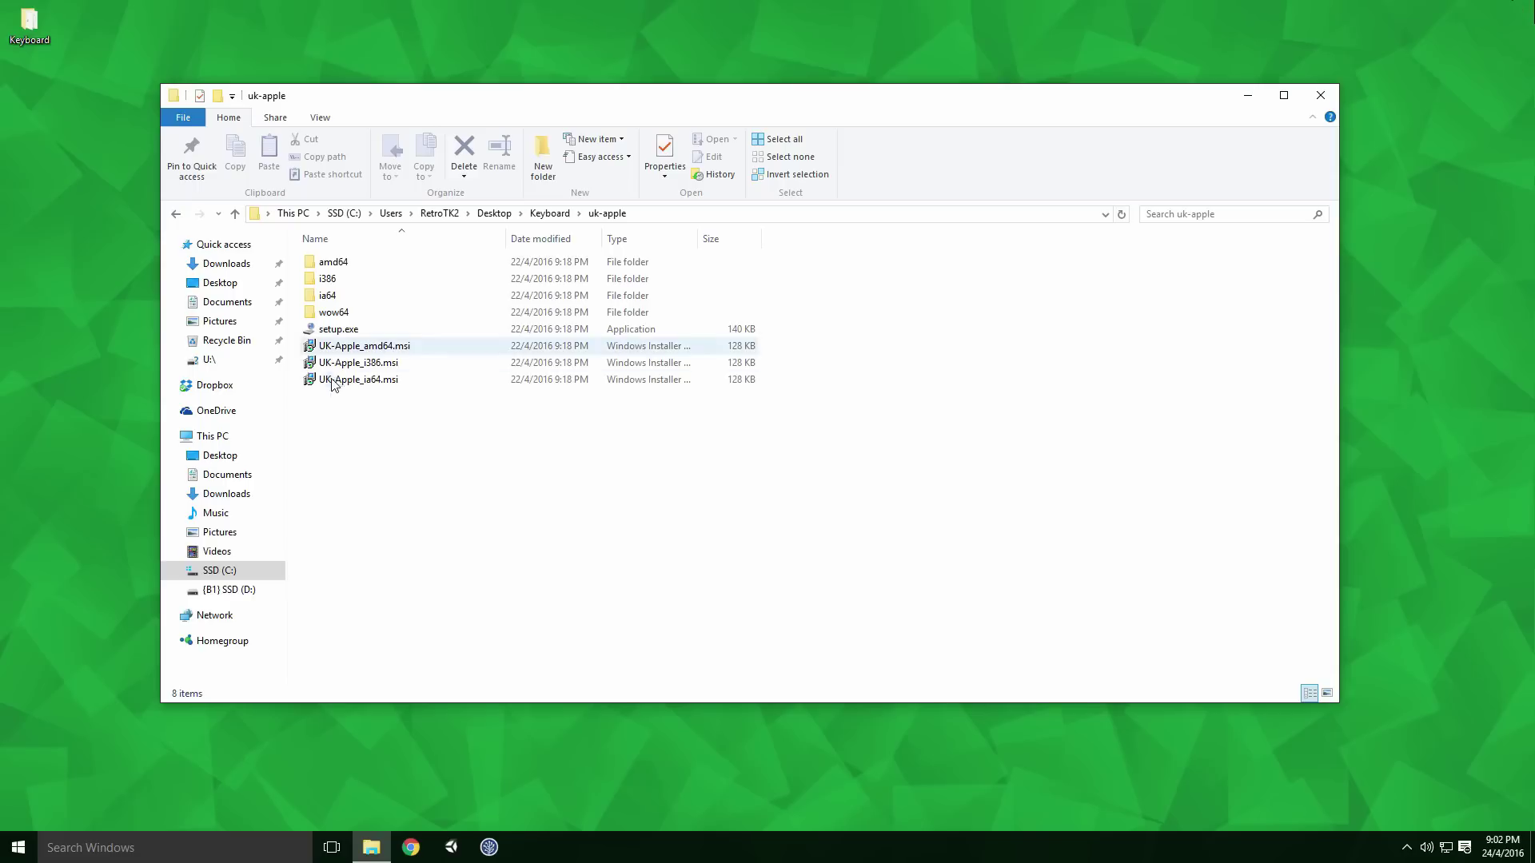
{"action": "double_click", "coordinate": [338, 329]}
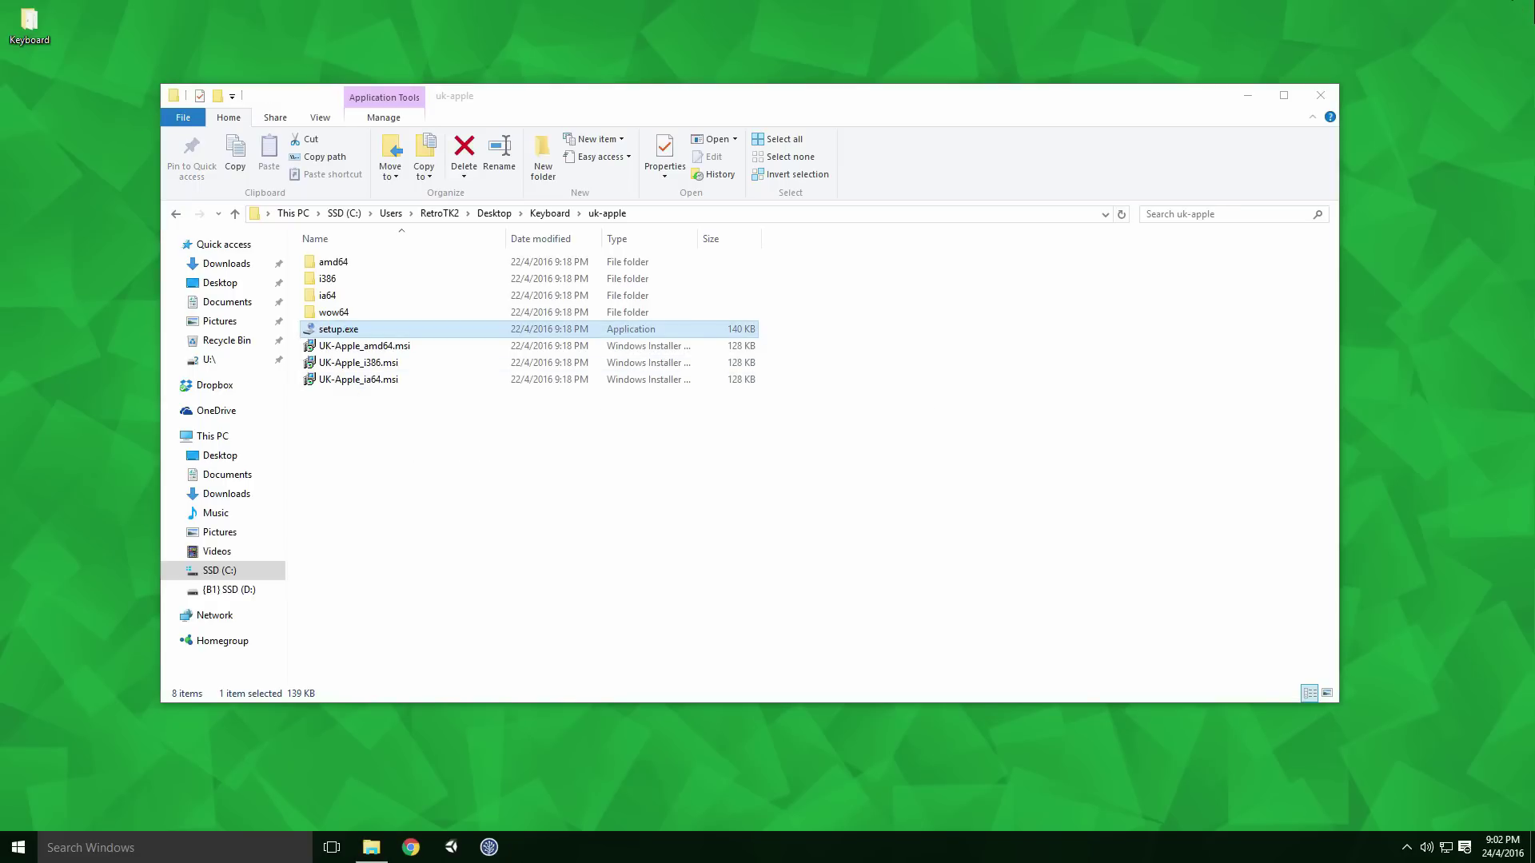
{"action": "left_click", "coordinate": [921, 511]}
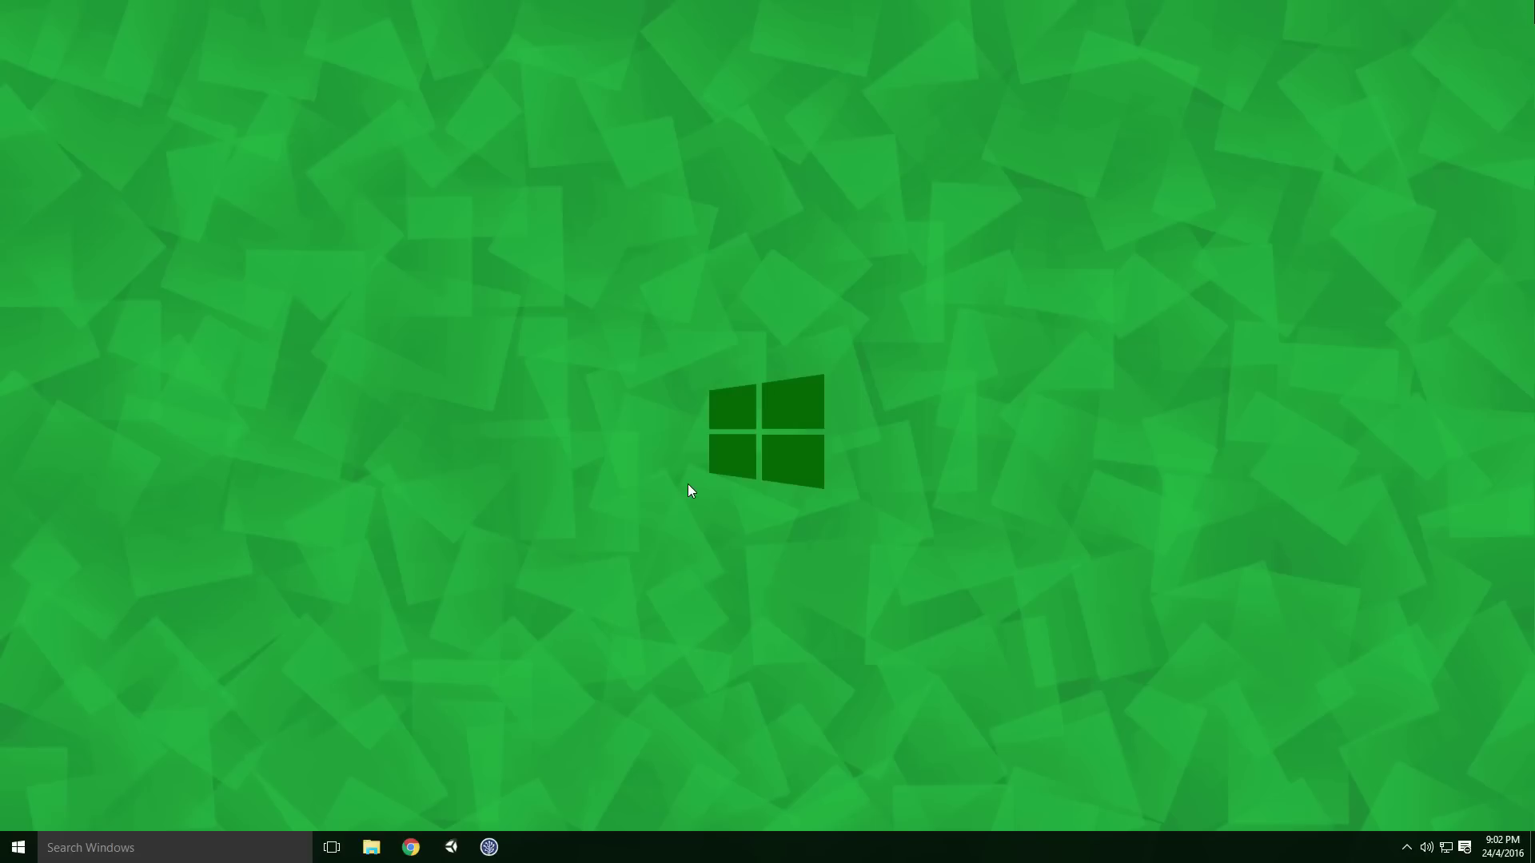
Step: In Control Panel's Language list, move English (United Kingdom) up and remove English (United States)
{"action": "left_click", "coordinate": [208, 839]}
{"action": "type", "text": "cont"}
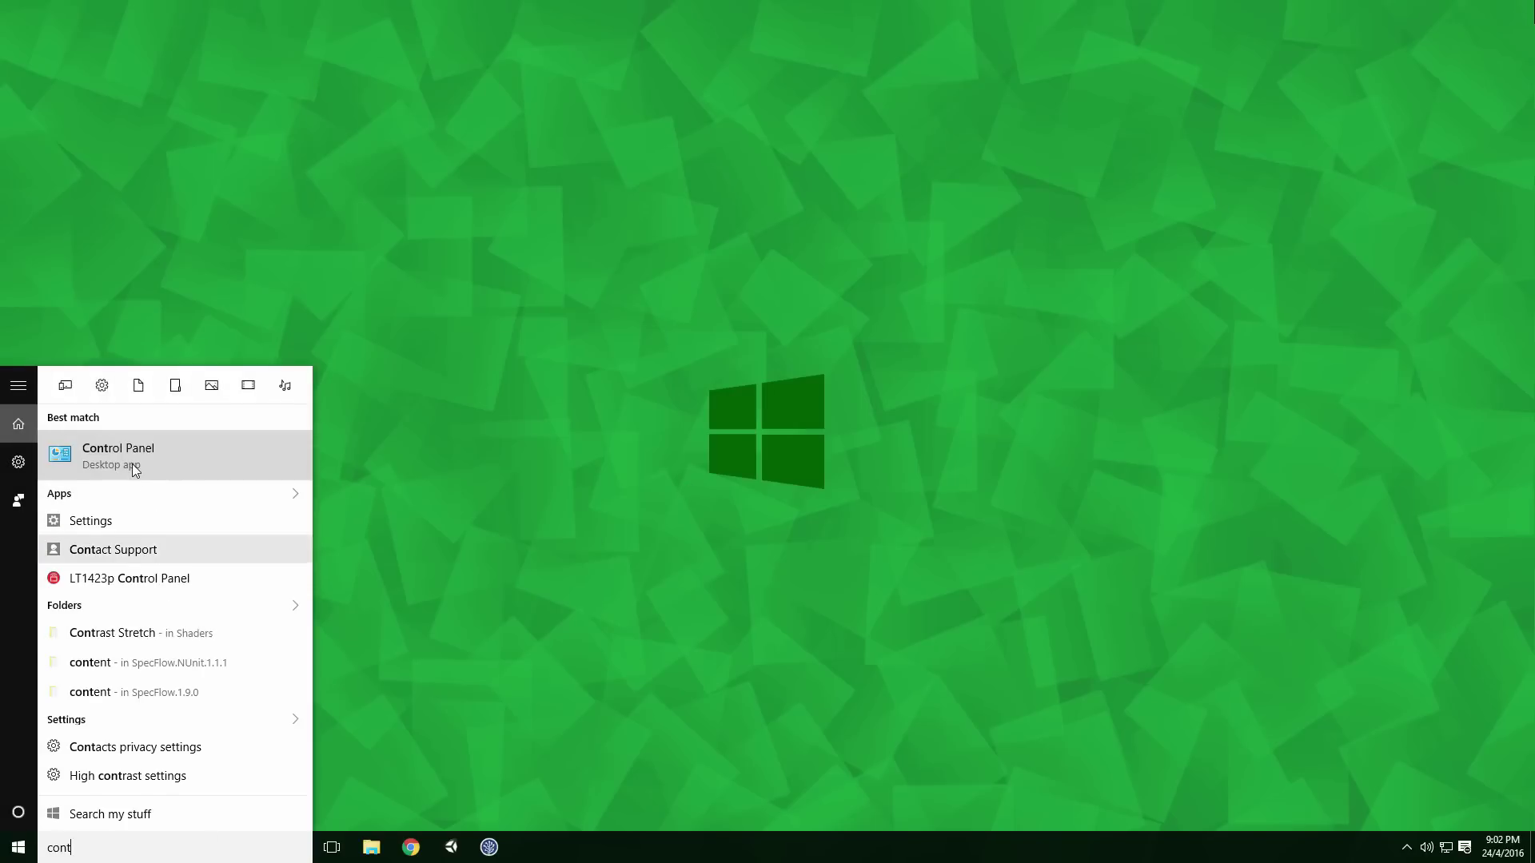
{"action": "left_click", "coordinate": [132, 464]}
{"action": "left_click", "coordinate": [856, 206]}
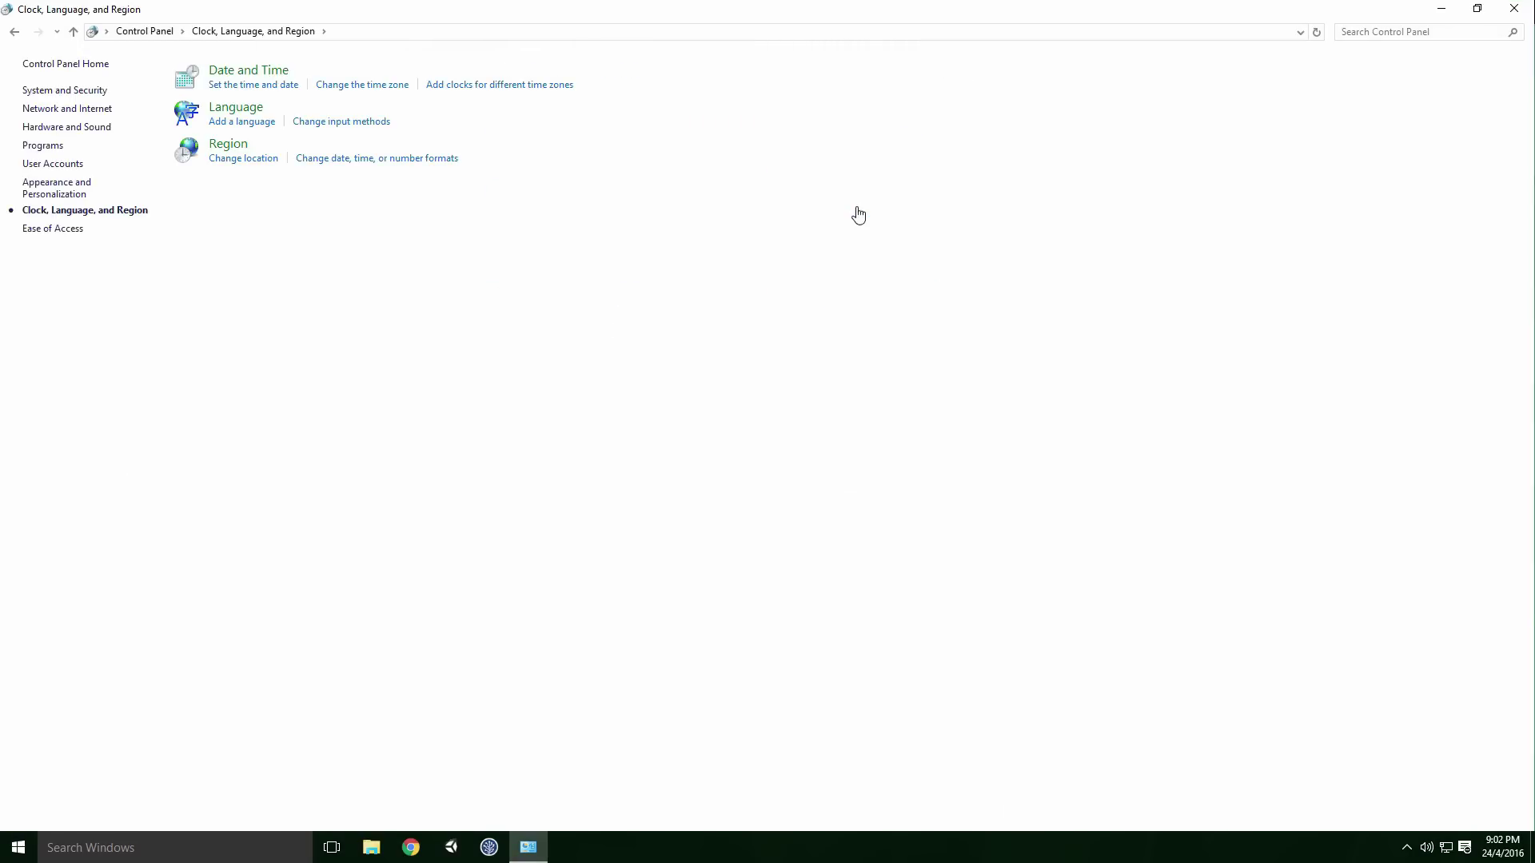
{"action": "left_click", "coordinate": [267, 121]}
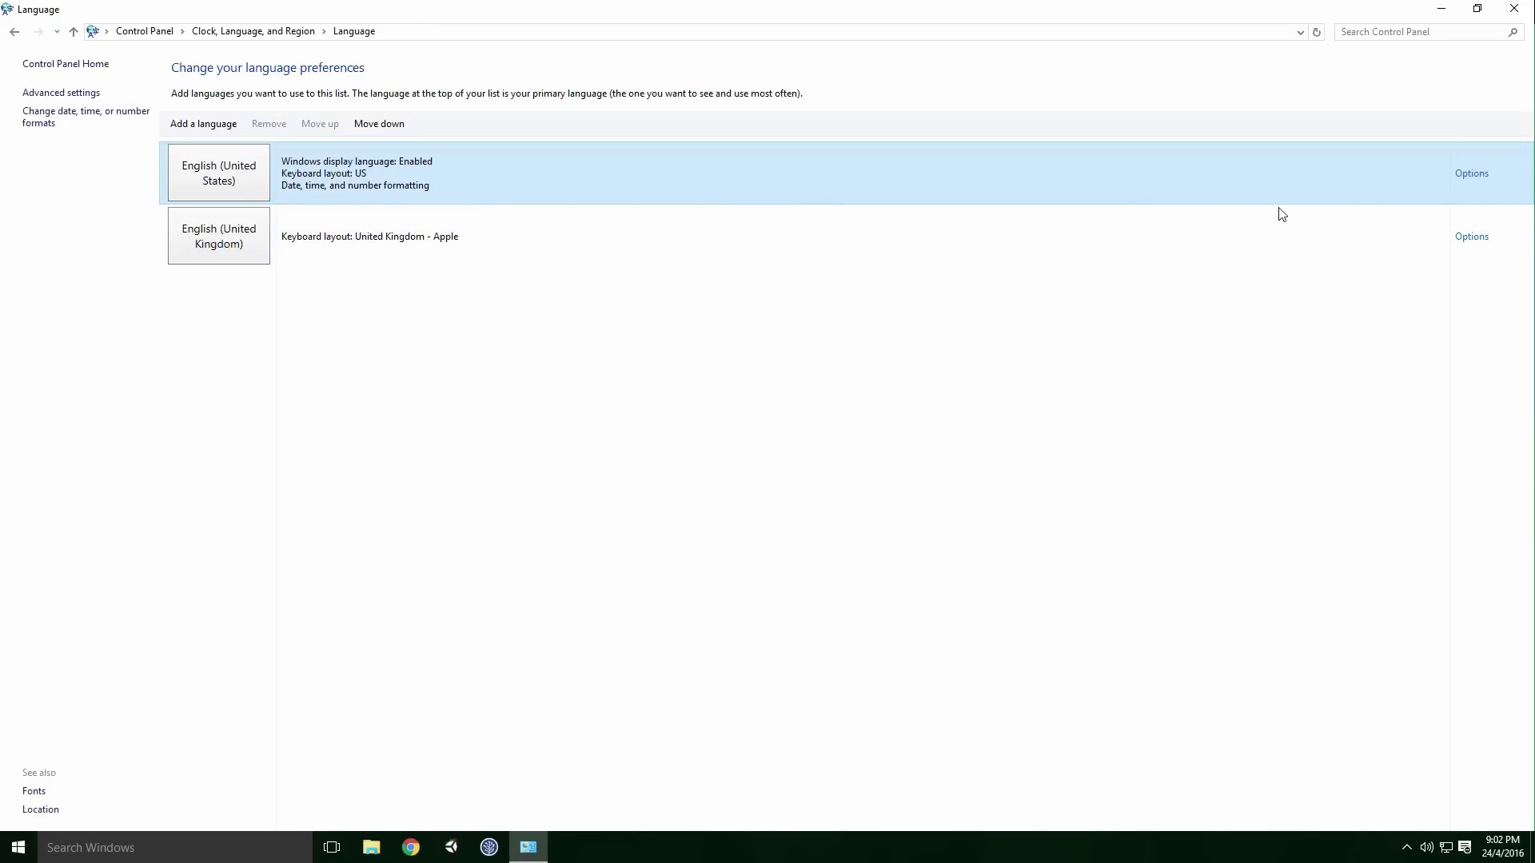
{"action": "left_click", "coordinate": [418, 244]}
{"action": "left_click", "coordinate": [320, 126]}
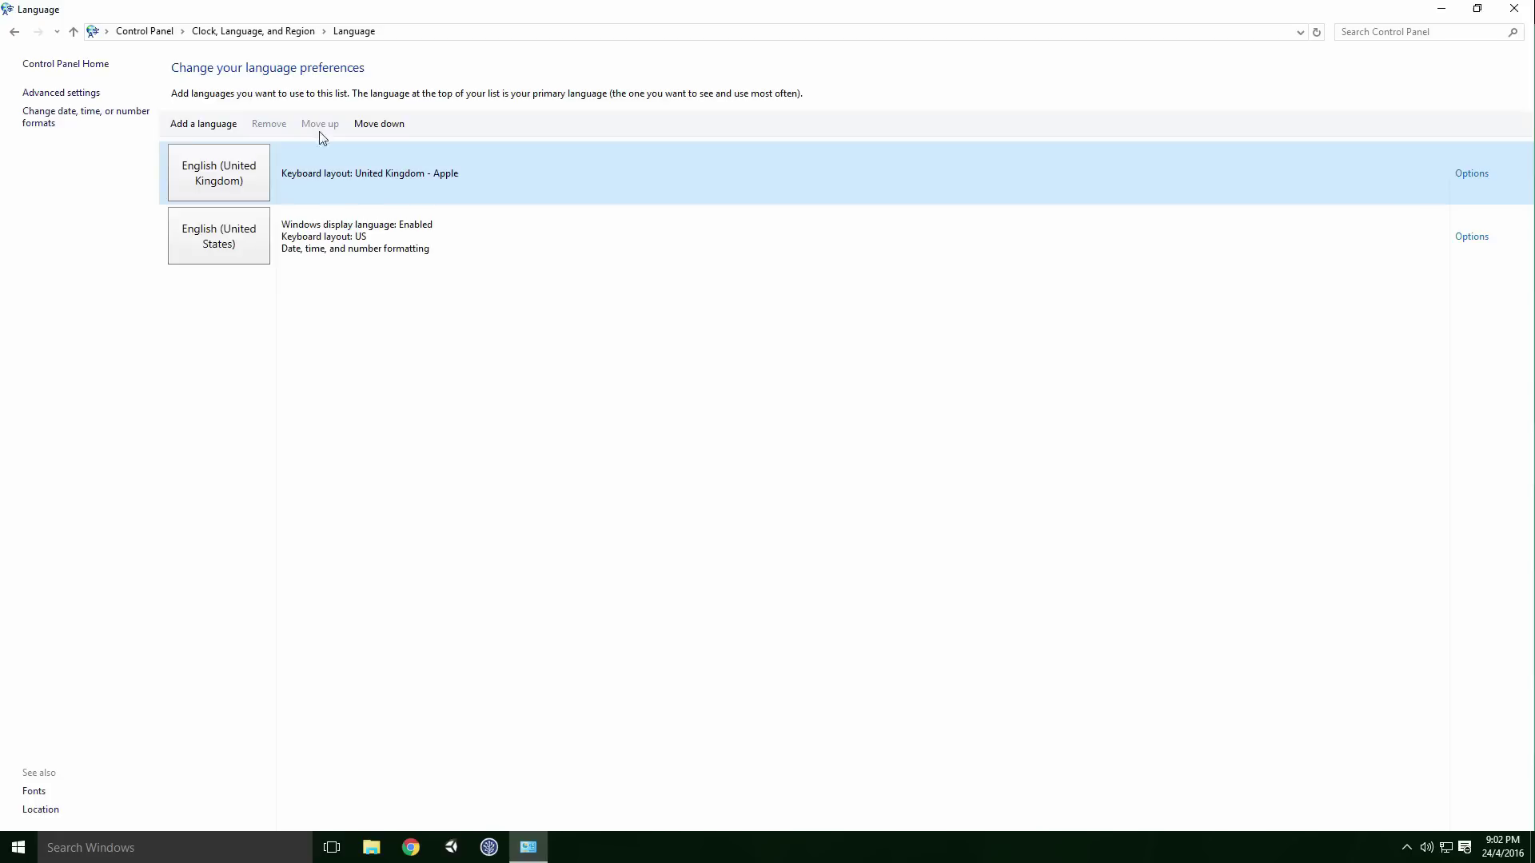
{"action": "left_click", "coordinate": [323, 240]}
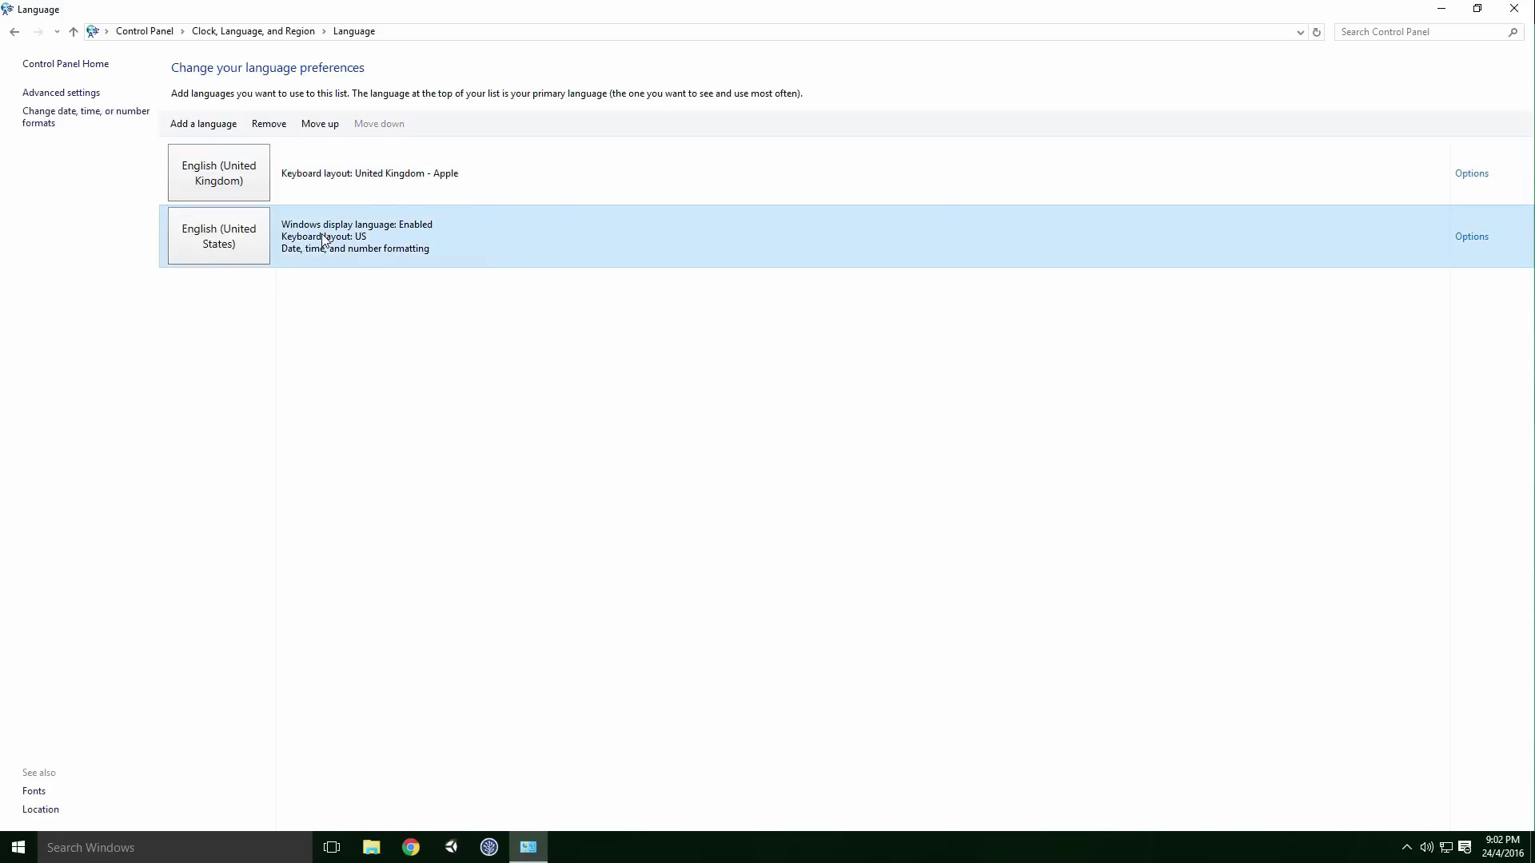
{"action": "left_click", "coordinate": [279, 124]}
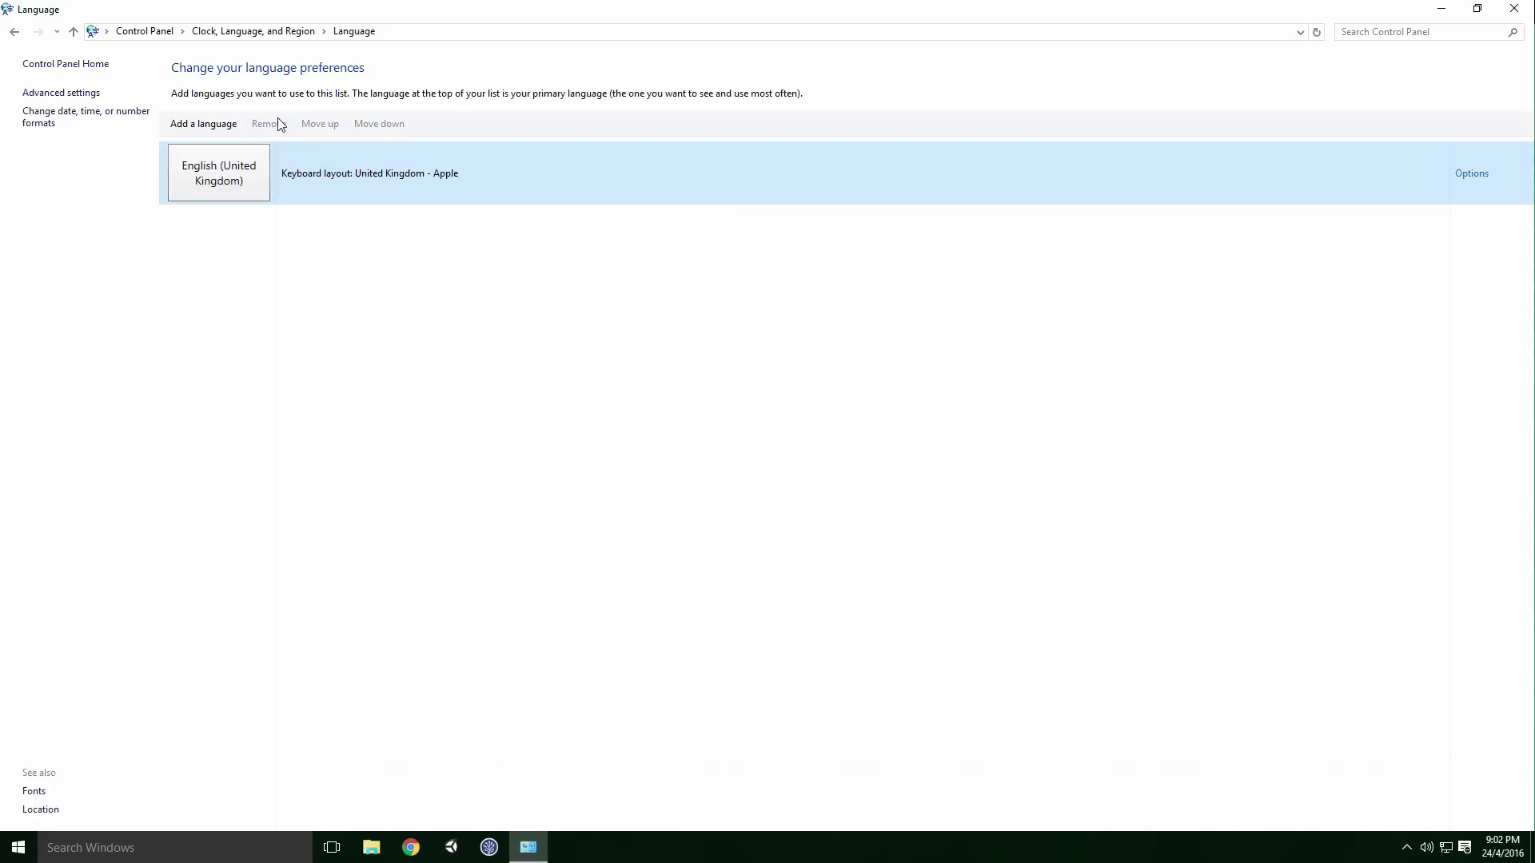
Step: Launch the On-Screen Keyboard via osk to check the new layout, then close it
{"action": "left_click", "coordinate": [271, 849]}
{"action": "type", "text": "osk"}
{"action": "key", "text": "Return"}
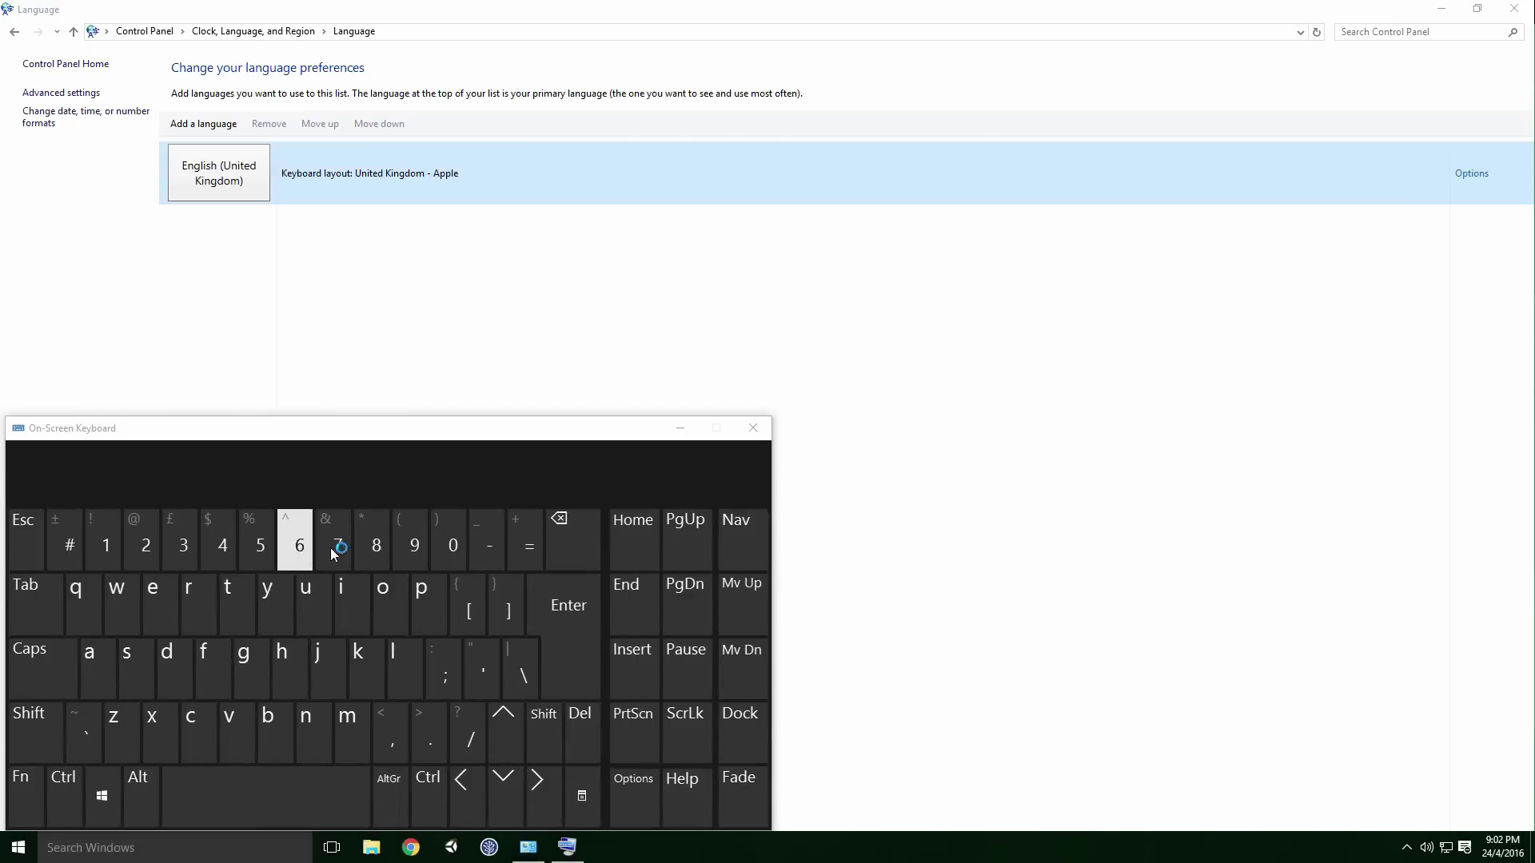
{"action": "left_click", "coordinate": [753, 428]}
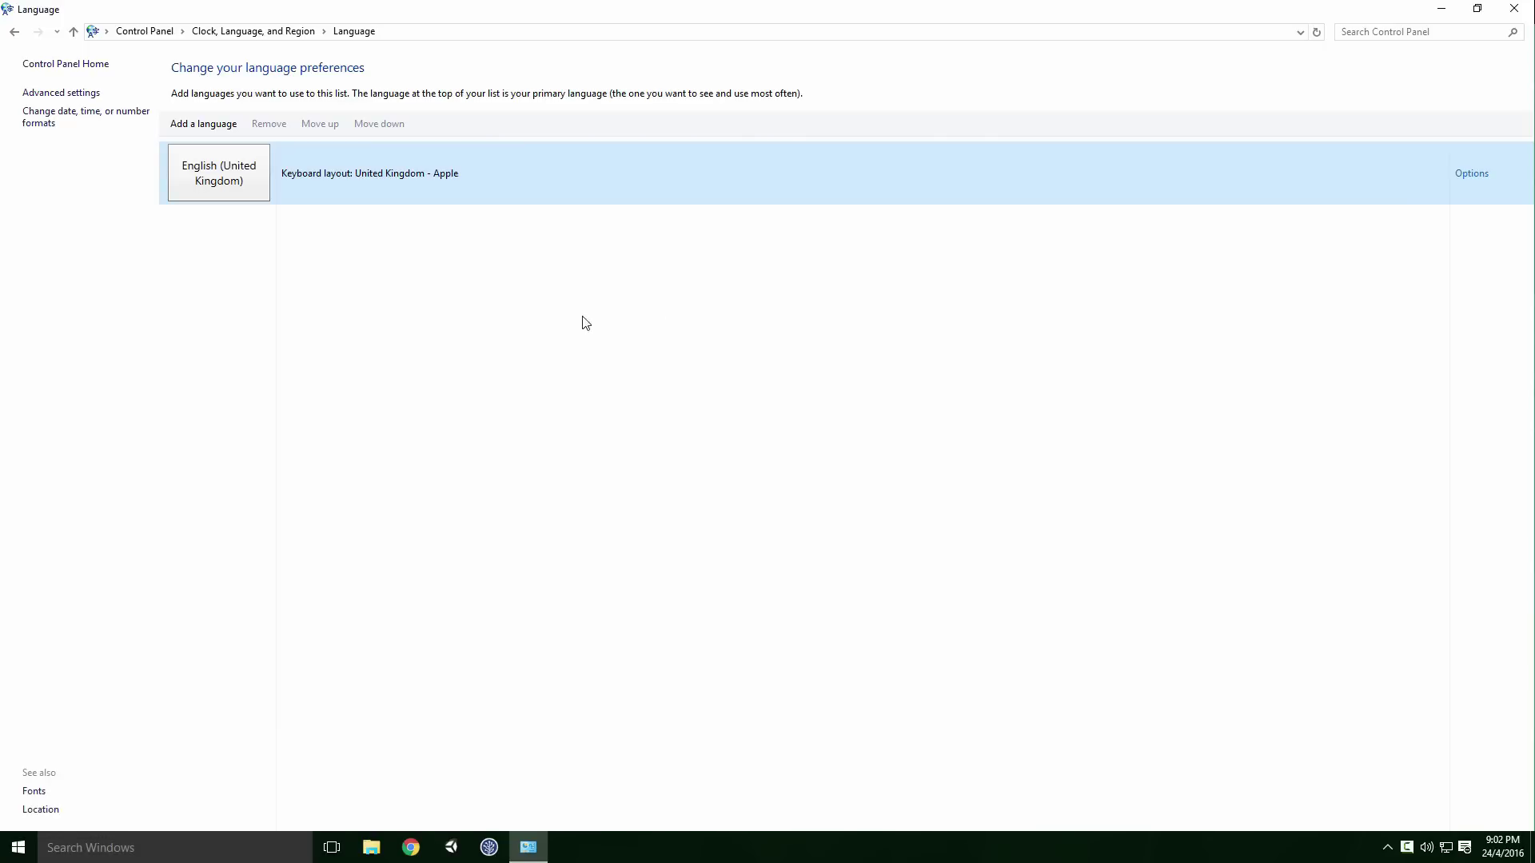
Step: Add the United Kingdom input method to English (UK), remove United Kingdom - Apple, and save
{"action": "left_click", "coordinate": [1467, 183]}
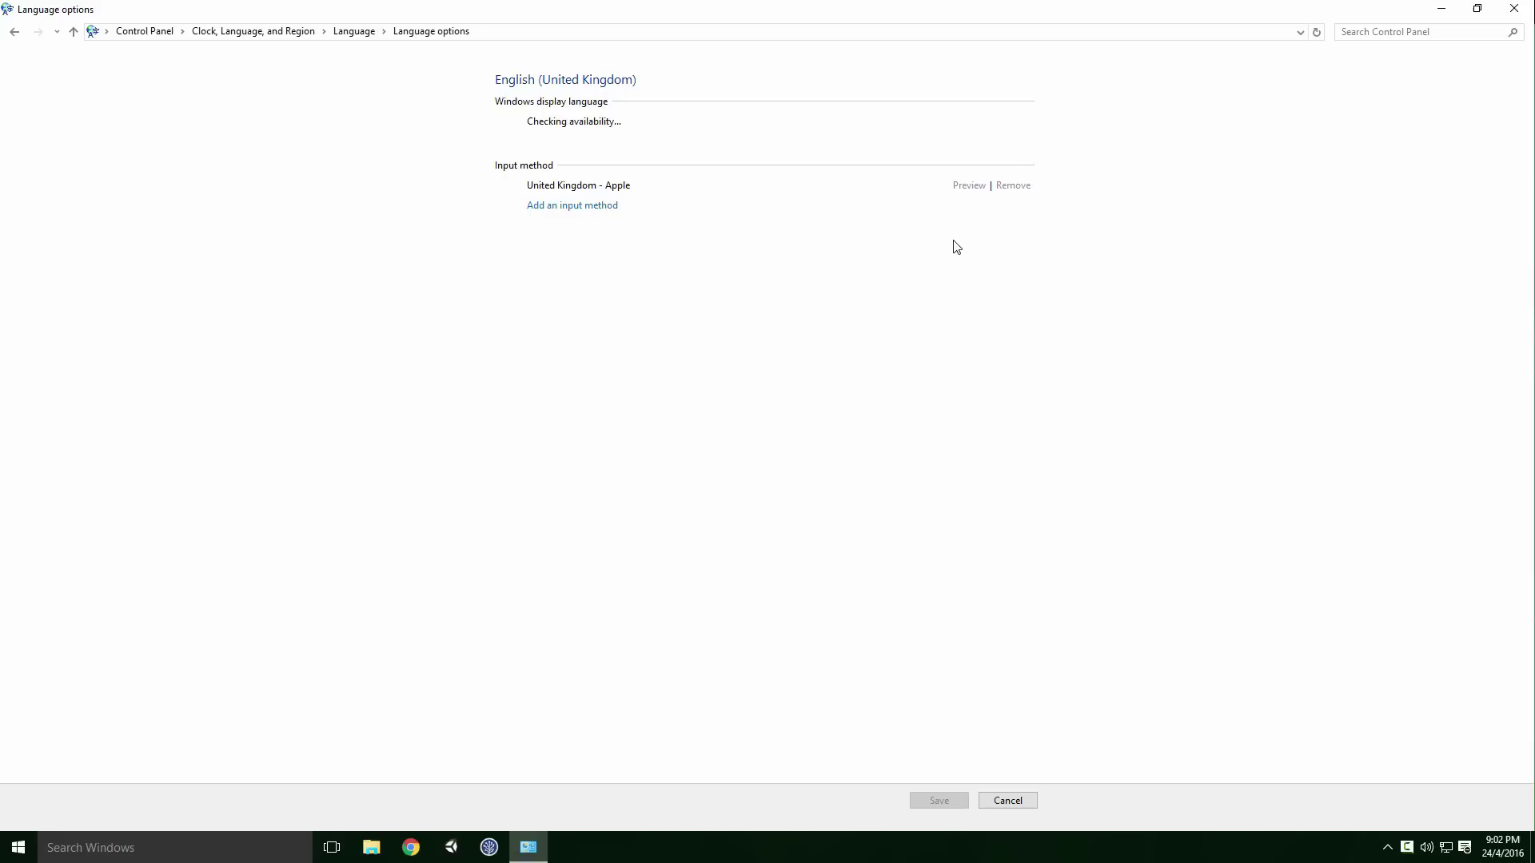
{"action": "left_click", "coordinate": [595, 208]}
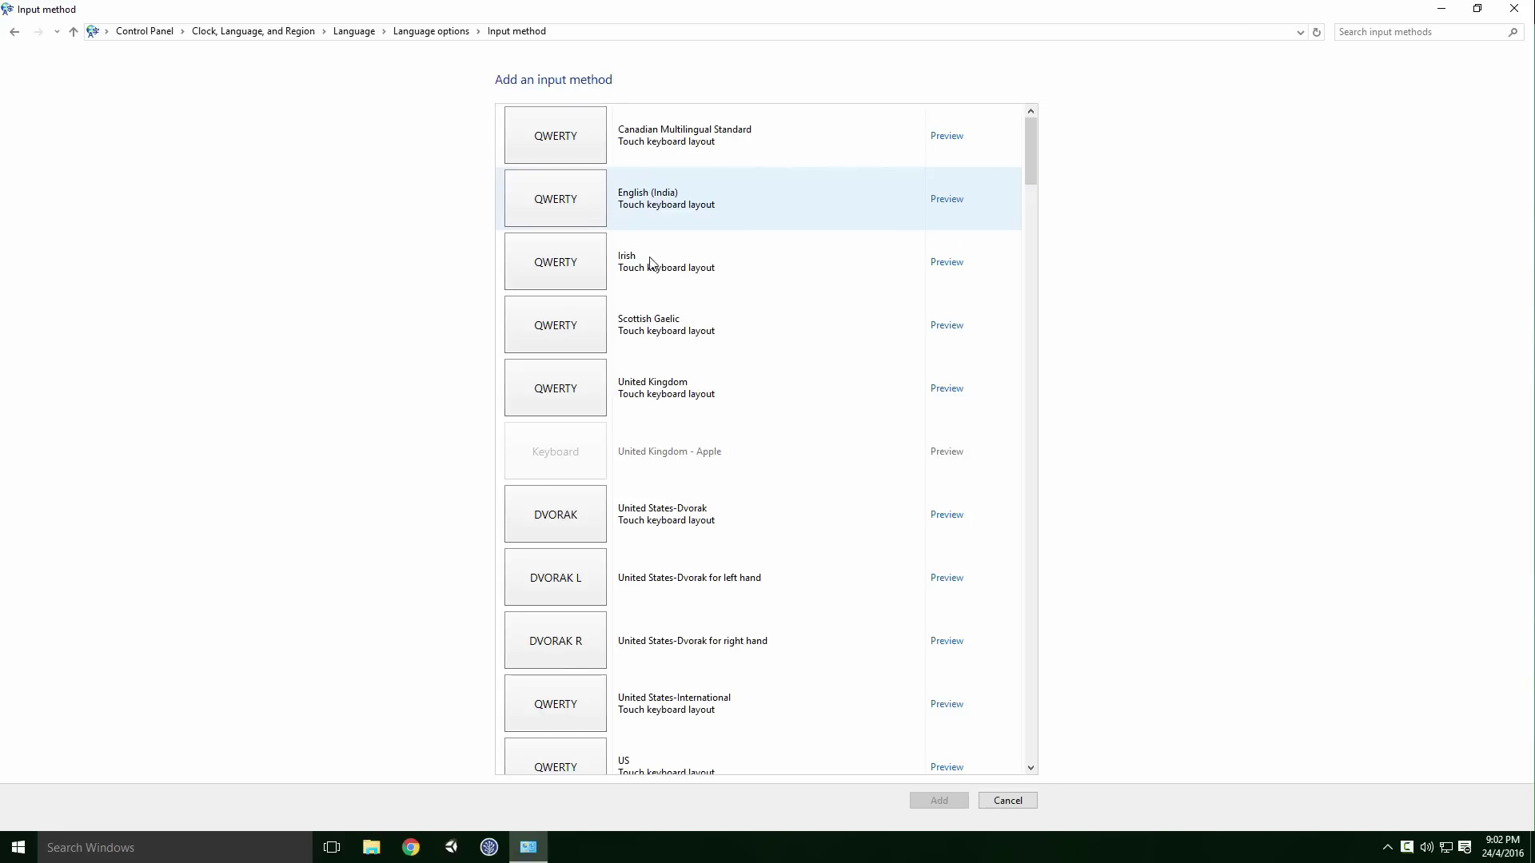
{"action": "left_click", "coordinate": [646, 399]}
{"action": "left_click", "coordinate": [939, 801]}
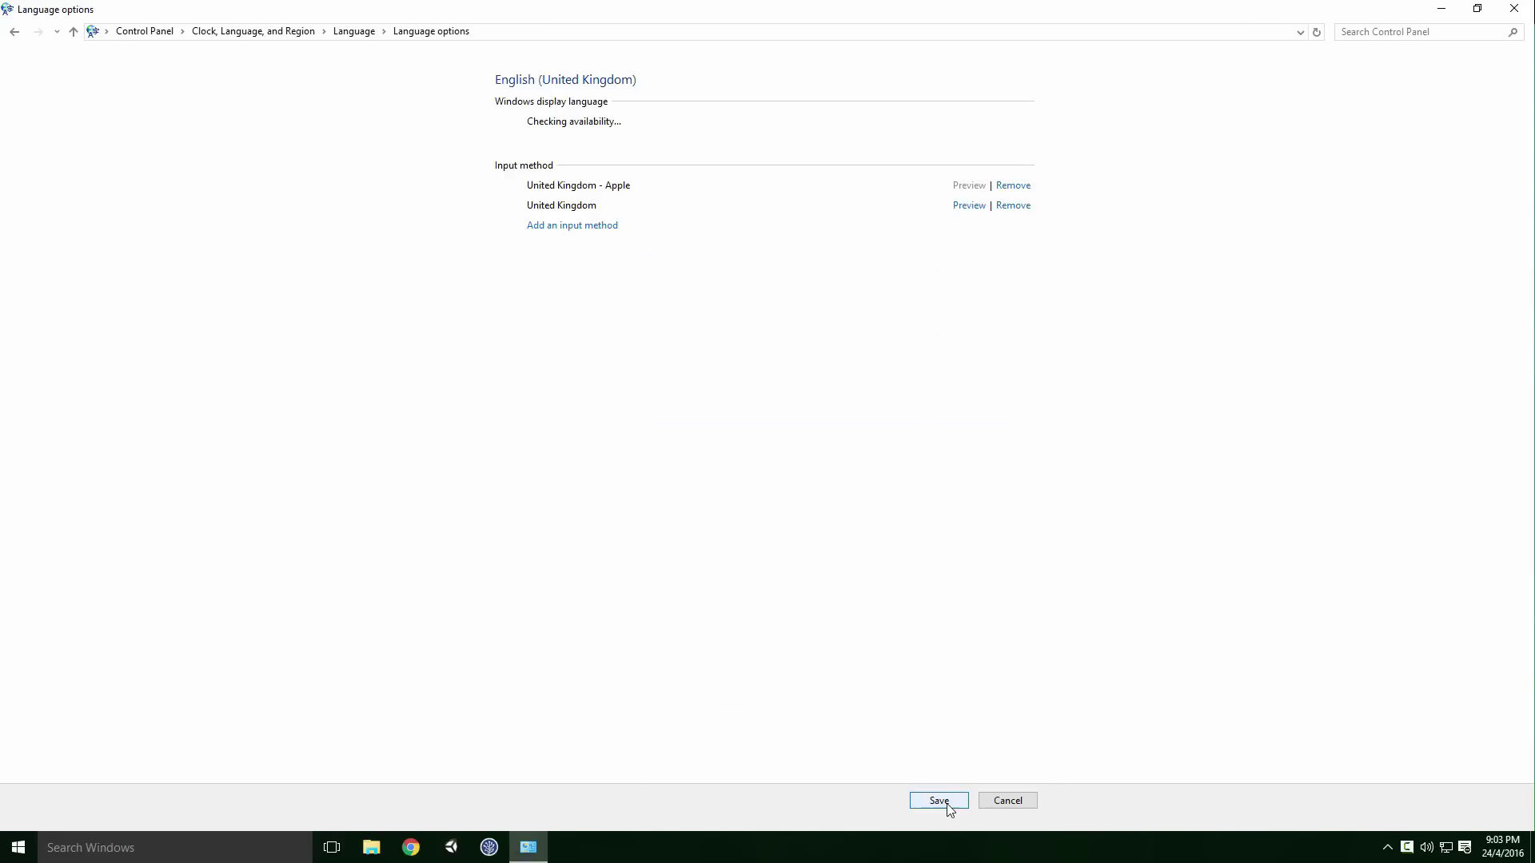
{"action": "left_click", "coordinate": [1014, 187]}
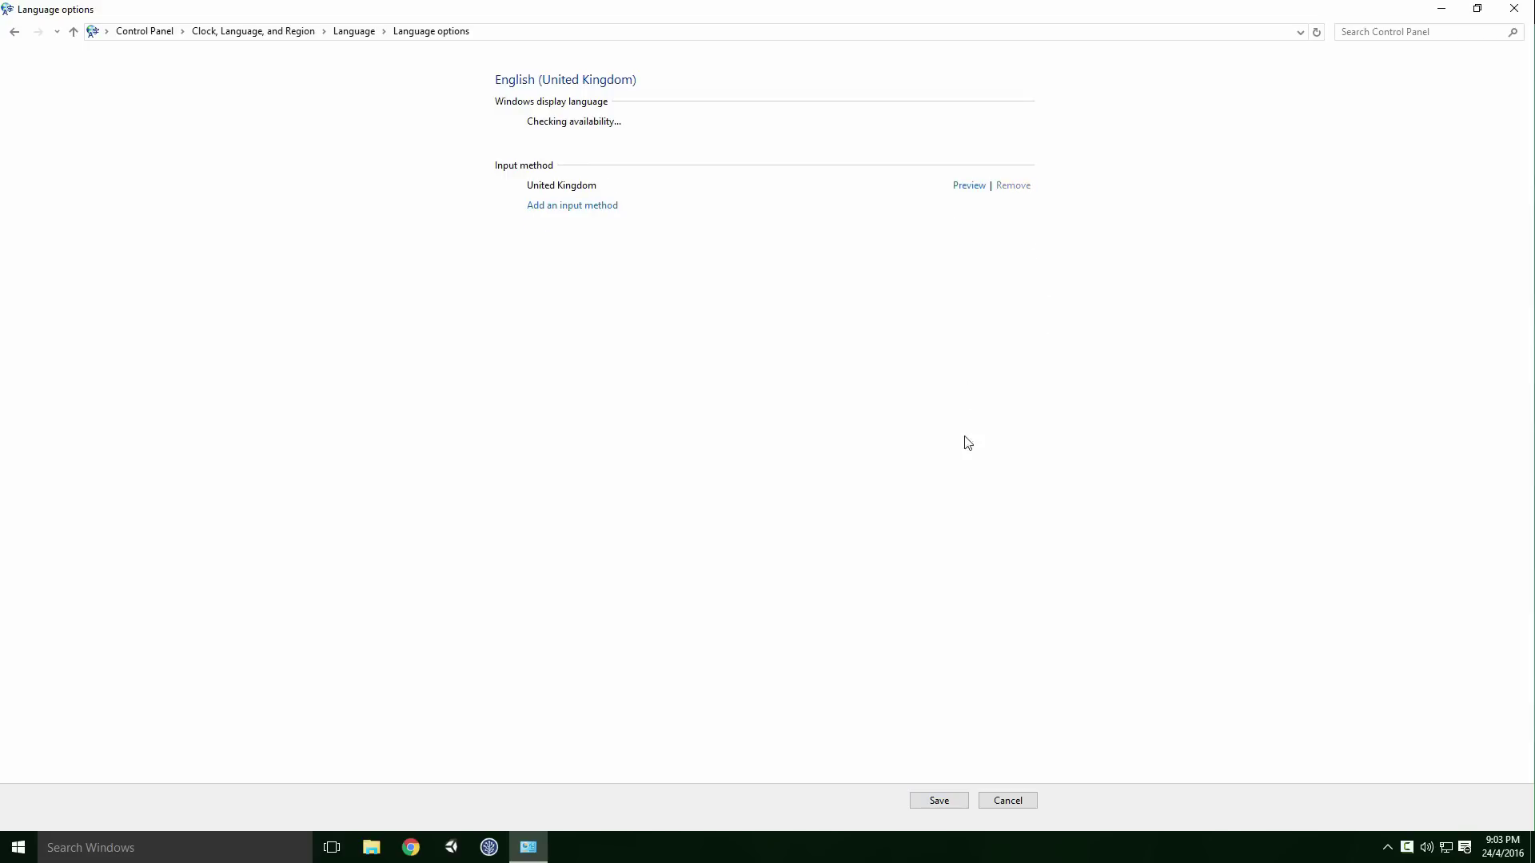
{"action": "left_click", "coordinate": [939, 801]}
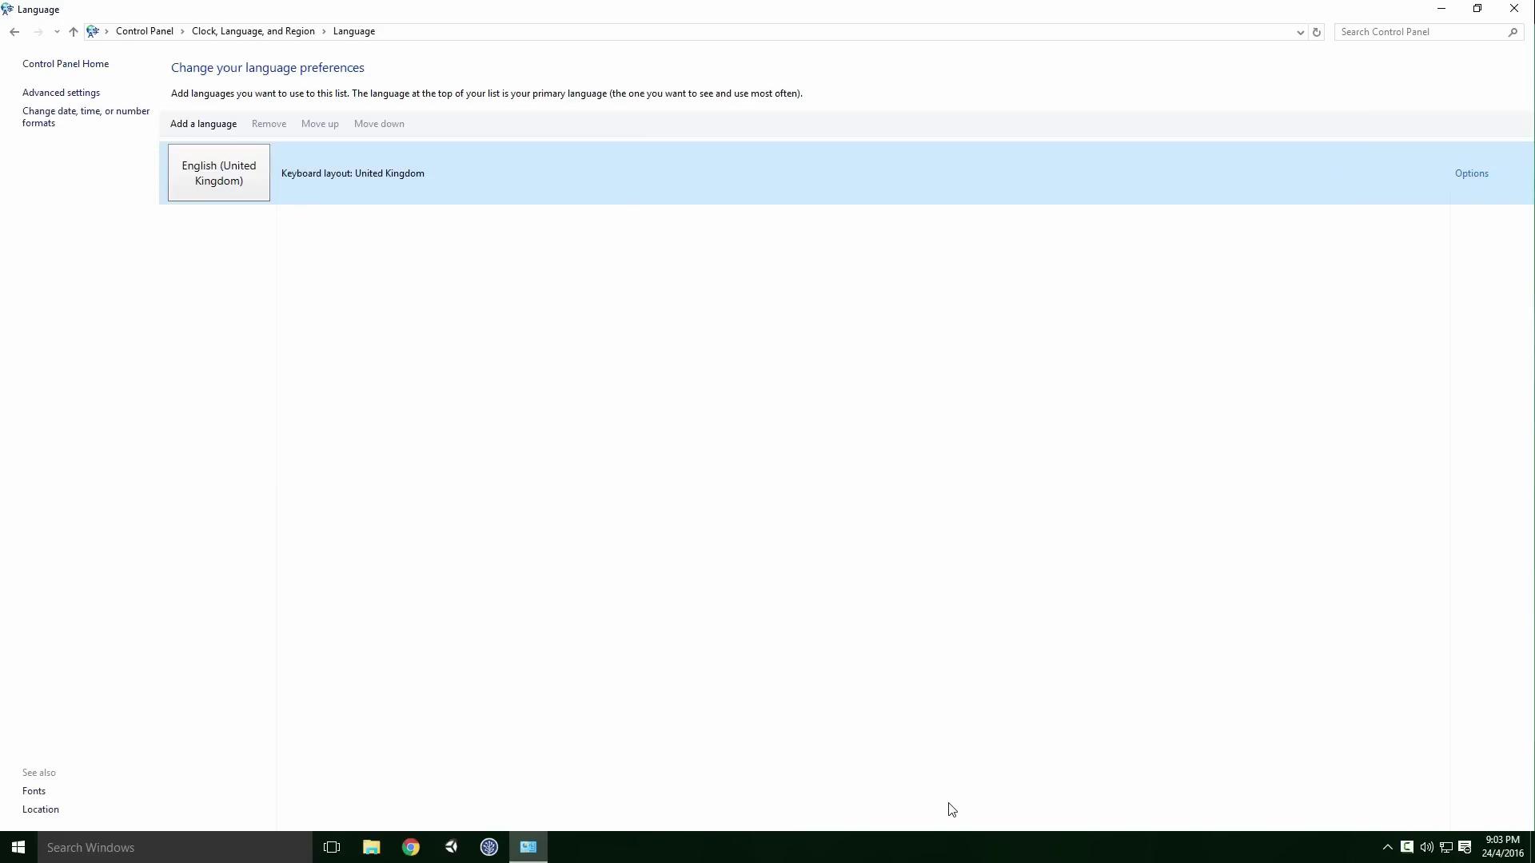
Step: Close the language settings and open Control Panel's list of installed programs
{"action": "left_click", "coordinate": [1528, 5]}
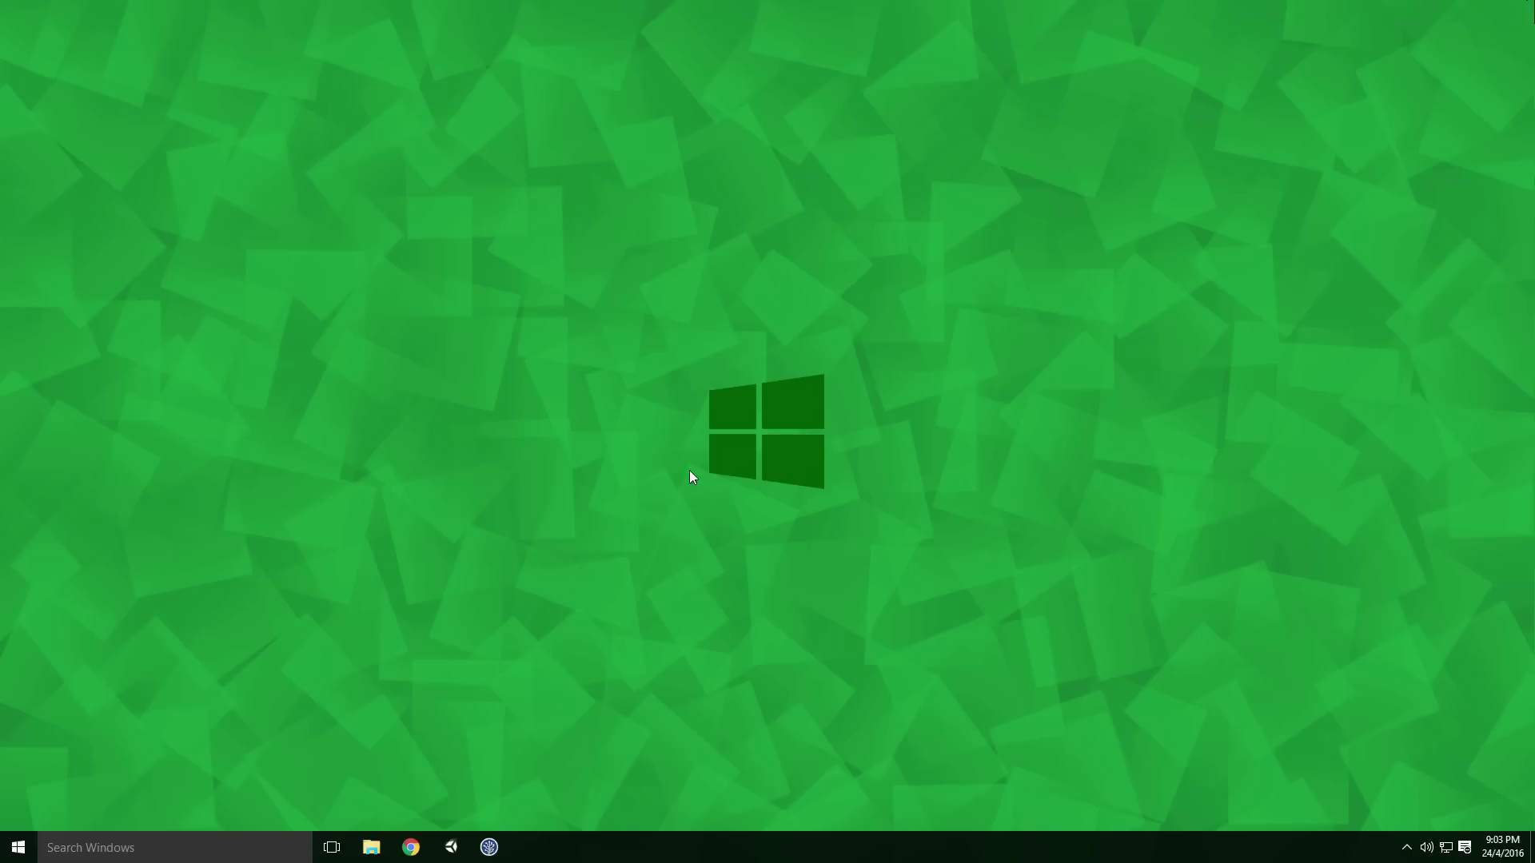
{"action": "left_click", "coordinate": [213, 849]}
{"action": "type", "text": "control"}
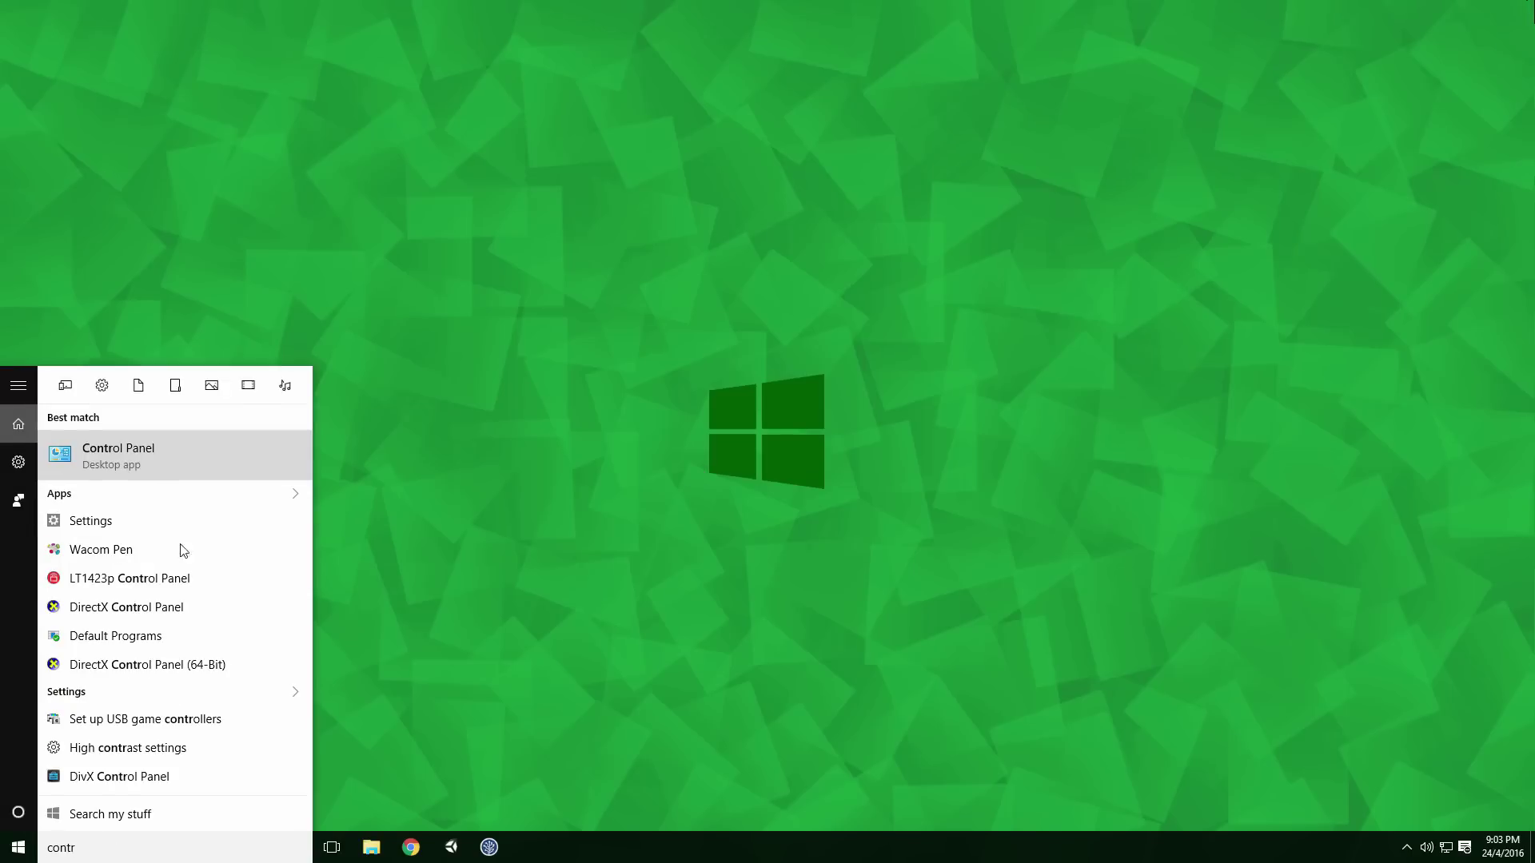
{"action": "key", "text": "Return"}
{"action": "left_click", "coordinate": [555, 317]}
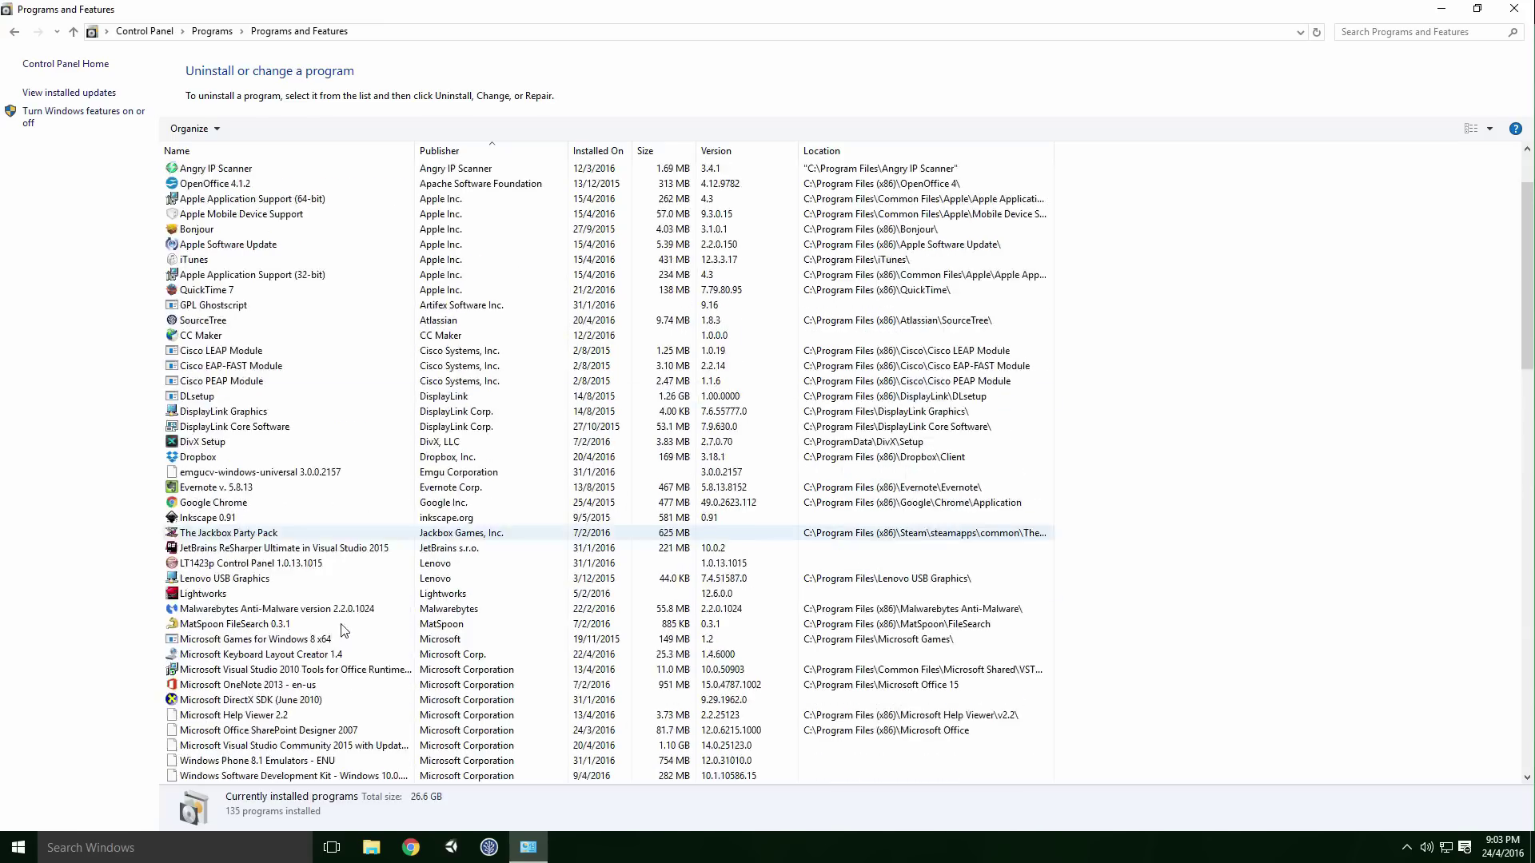
Step: Uninstall the United Kingdom - Apple layout, dismiss its error message, and close Programs and Features
{"action": "scroll", "coordinate": [344, 631], "scroll_direction": "down", "scroll_amount": 15}
{"action": "left_click", "coordinate": [324, 151]}
{"action": "scroll", "coordinate": [344, 628], "scroll_direction": "down", "scroll_amount": 20}
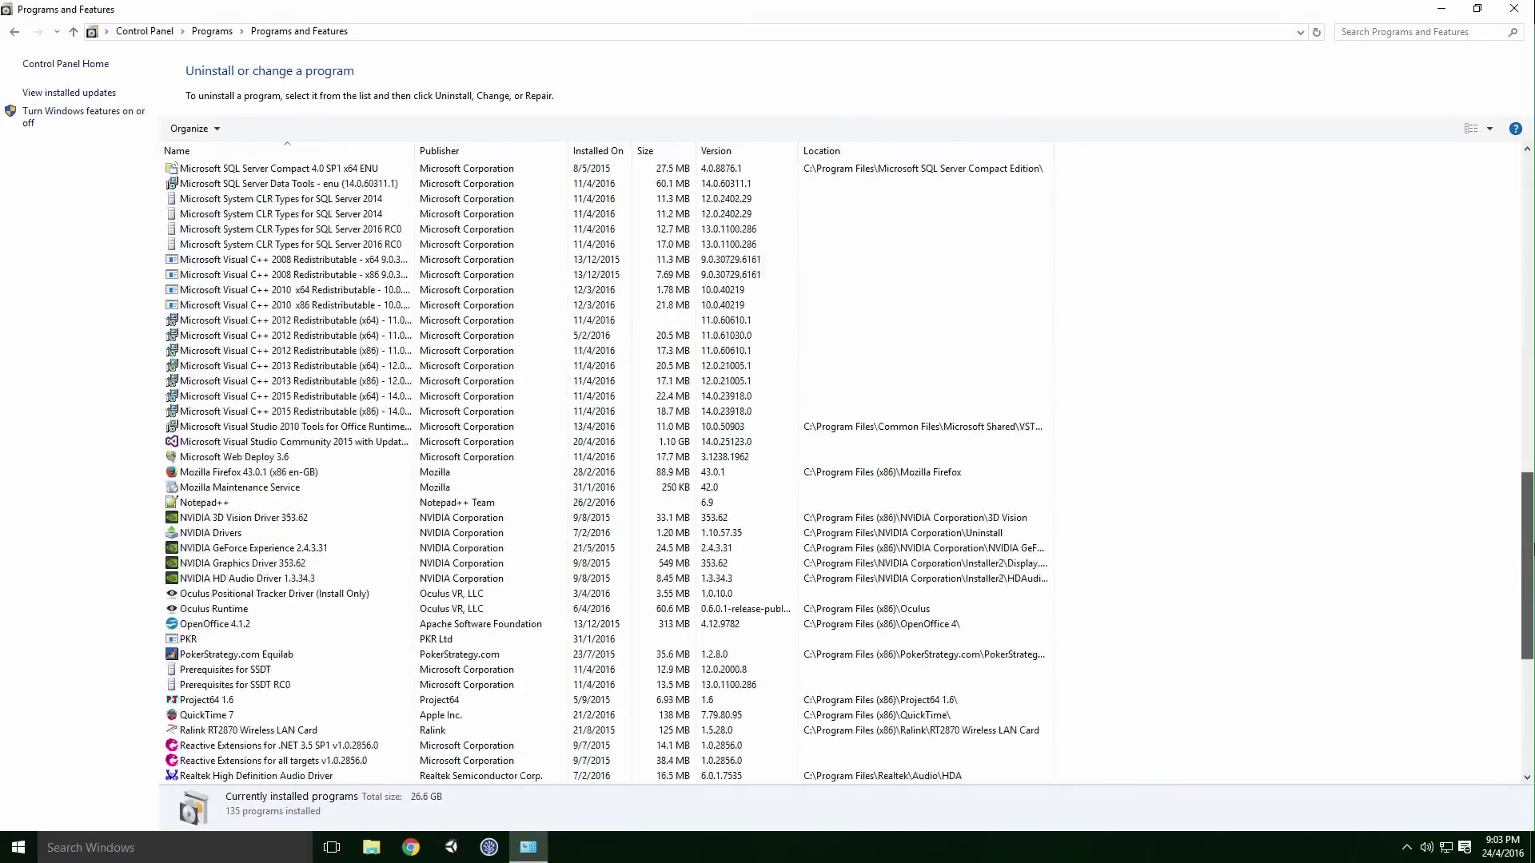
{"action": "double_click", "coordinate": [344, 623]}
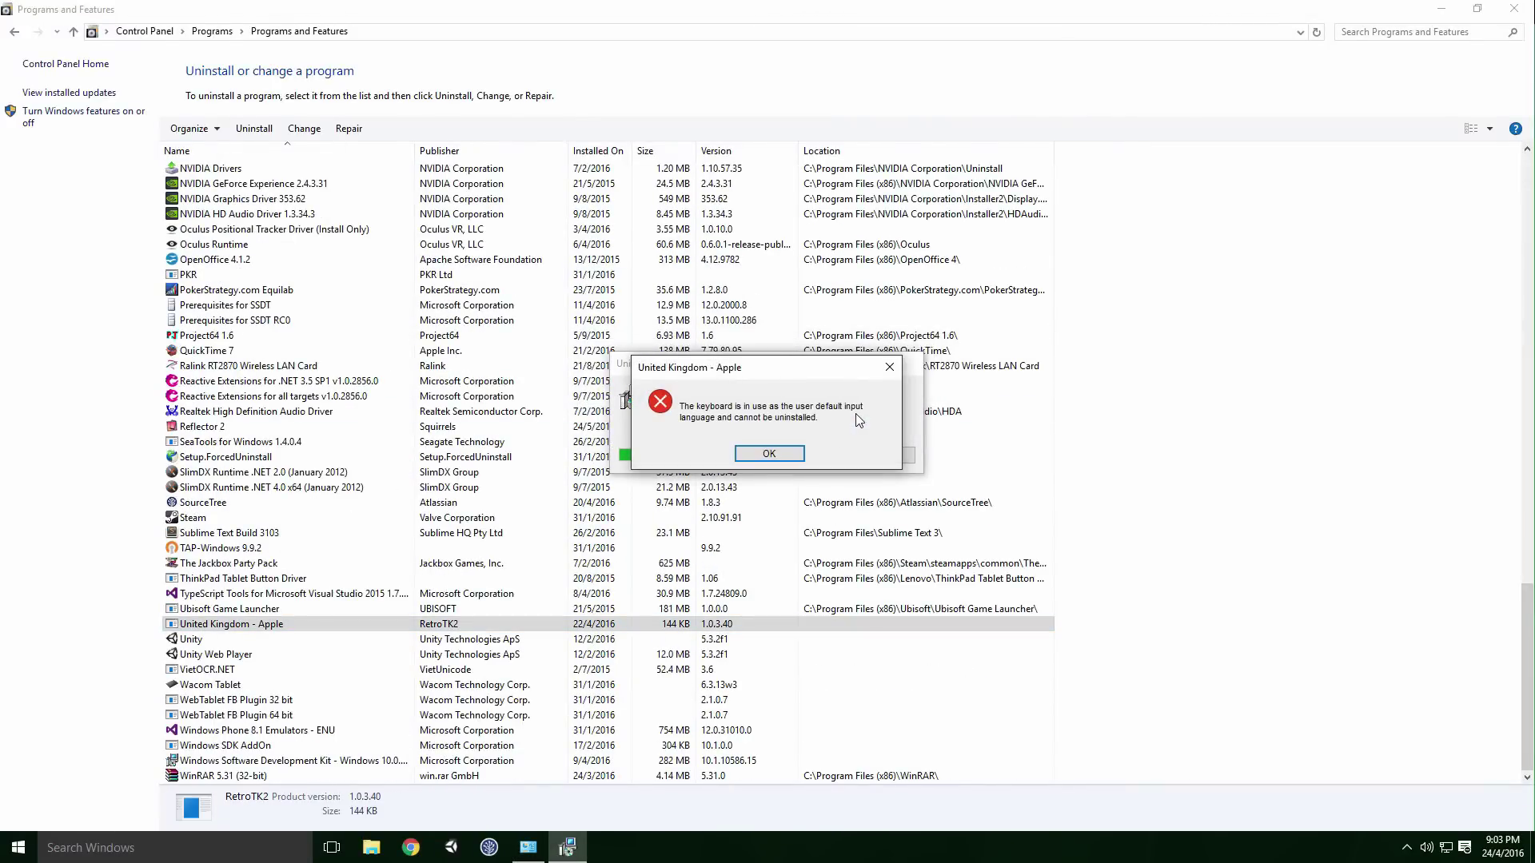
{"action": "key", "text": "Return"}
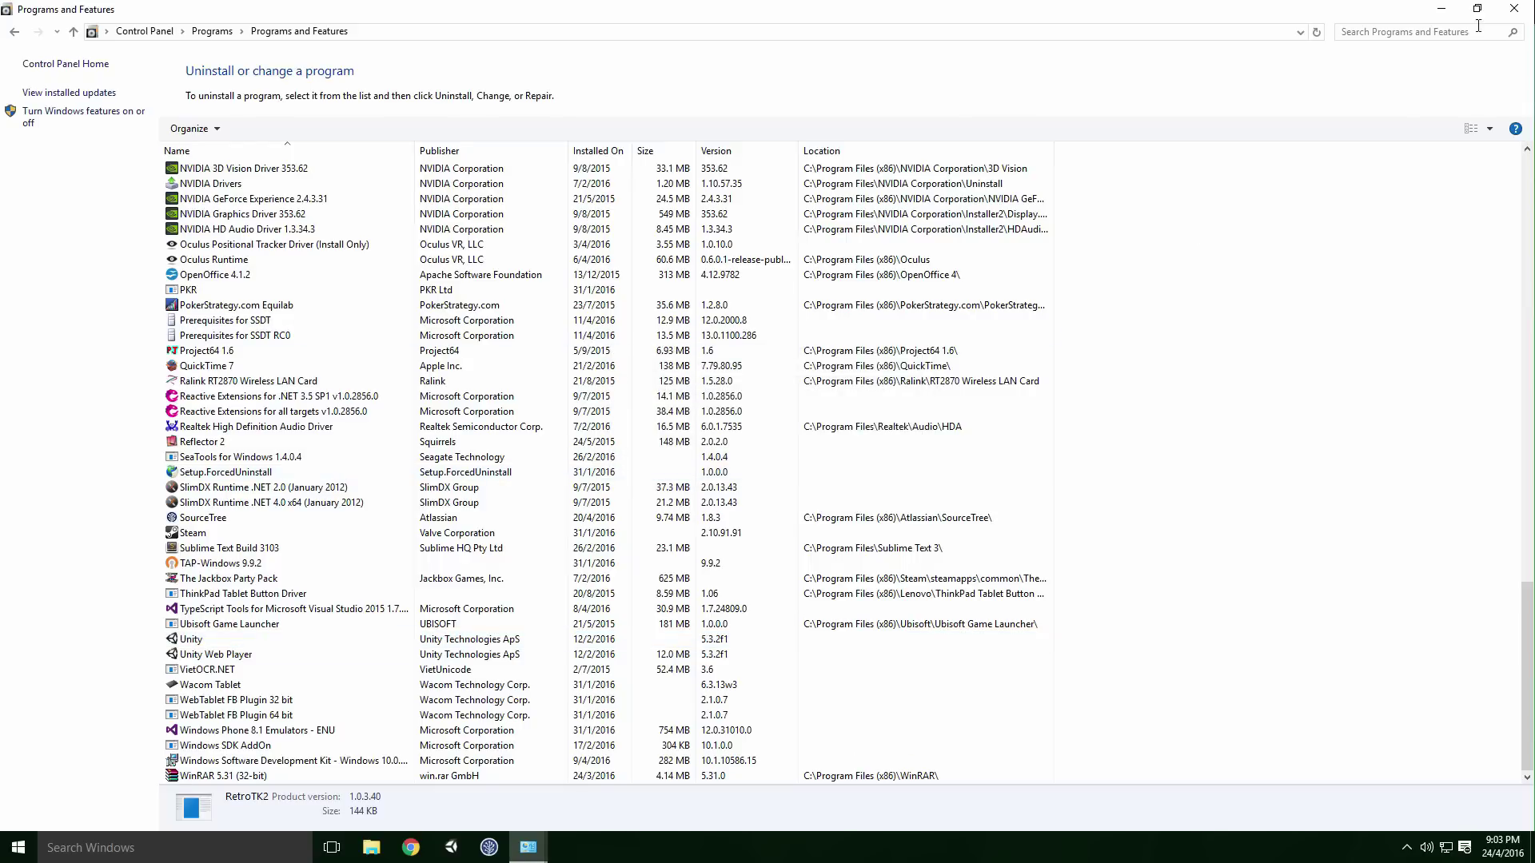
{"action": "left_click", "coordinate": [1514, 8]}
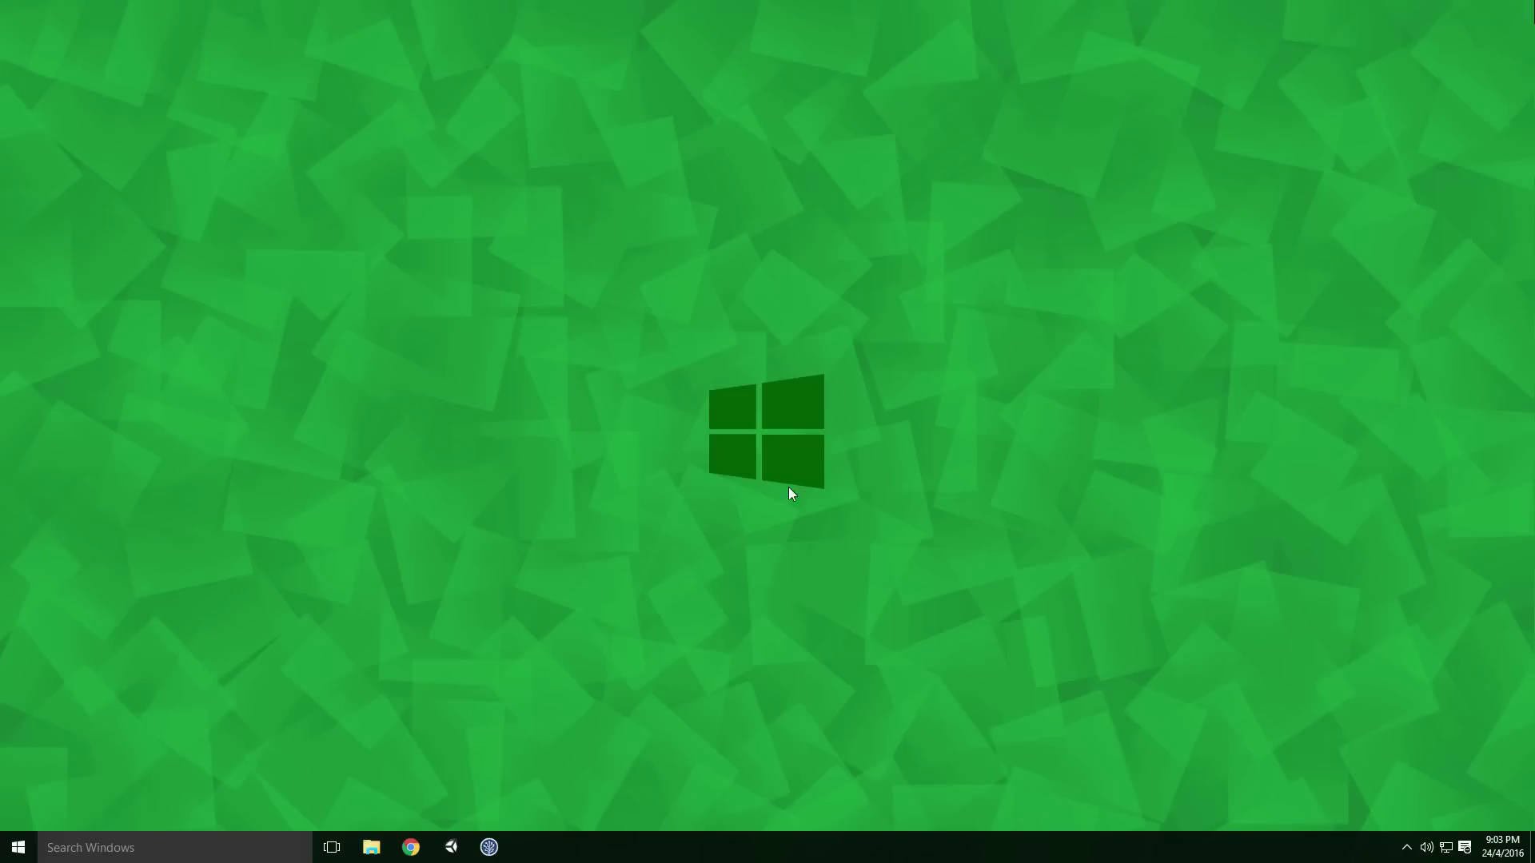